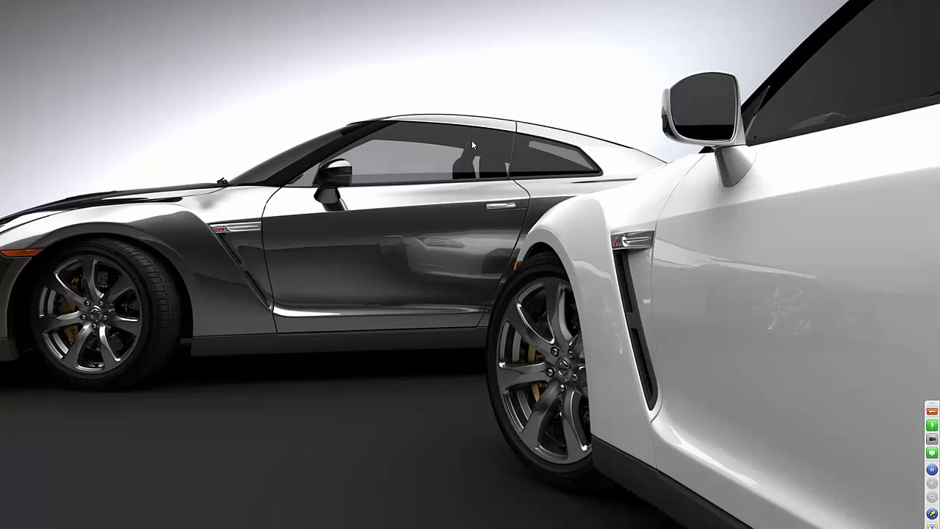
# Show the 2015 vs 2016 comparison slide, then end the slideshow.
pyautogui.click(472, 141)
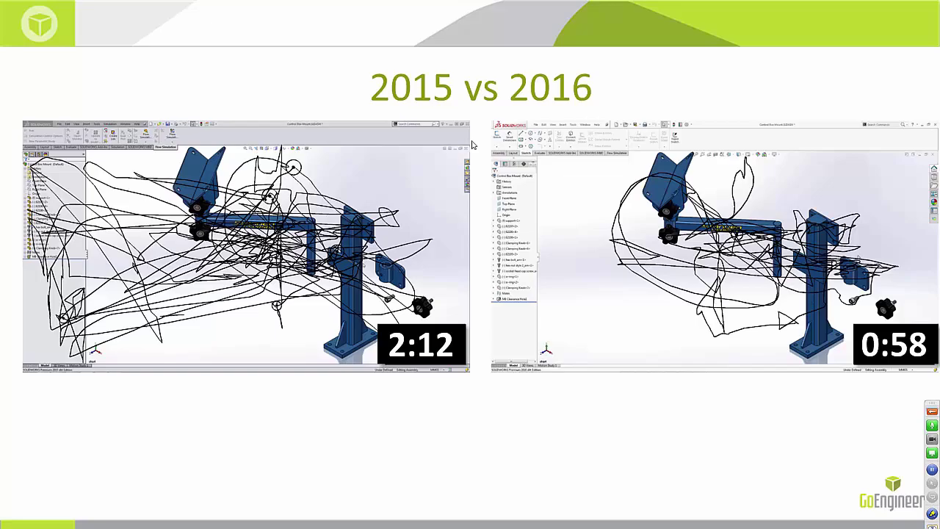
pyautogui.press('Escape')
# Minimise PowerPoint and restore the SOLIDWORKS window showing assembly 00015240.
pyautogui.click(656, 7)
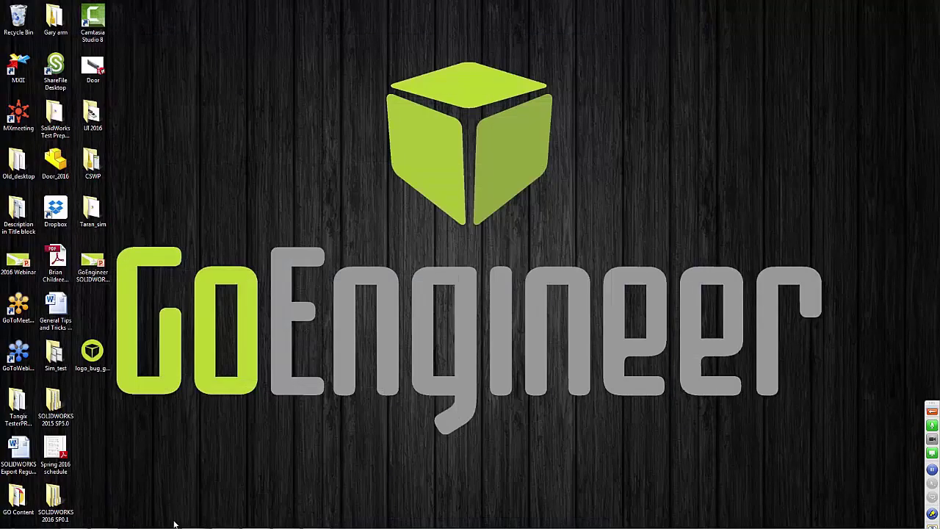
pyautogui.click(195, 522)
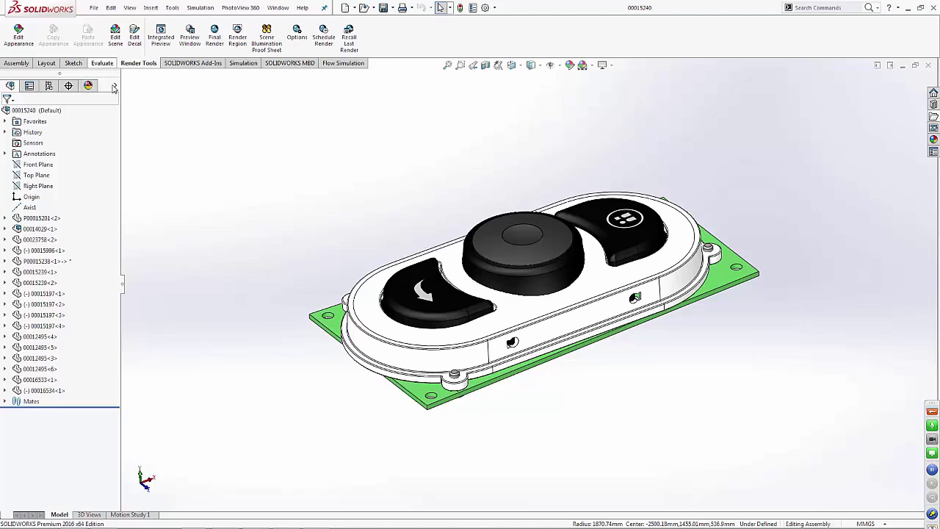
# Look through the Evaluate and Sketch commands, then bring up the settings menu with Options.
pyautogui.click(103, 62)
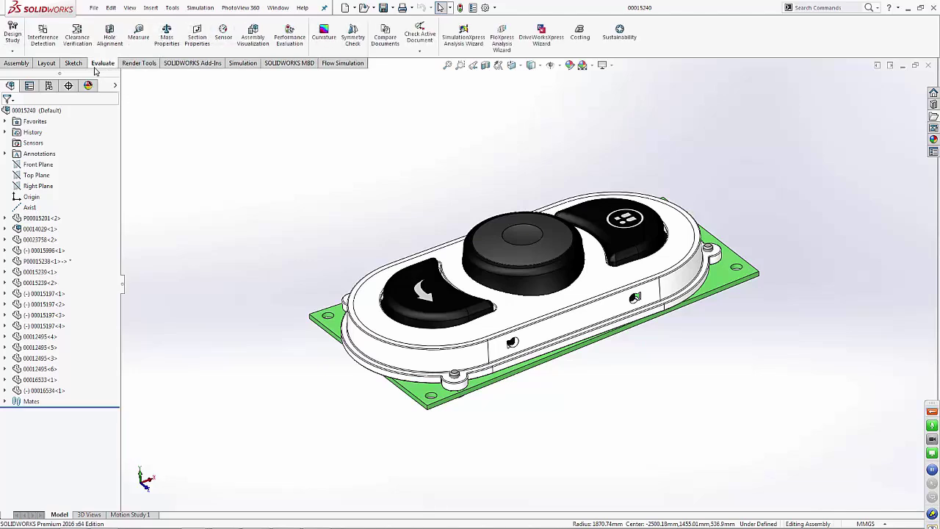
pyautogui.click(74, 63)
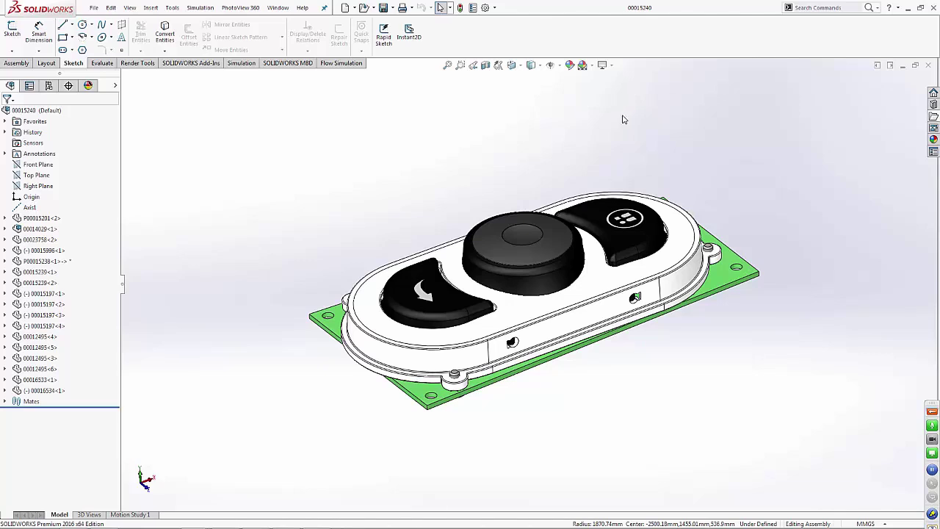
pyautogui.click(495, 8)
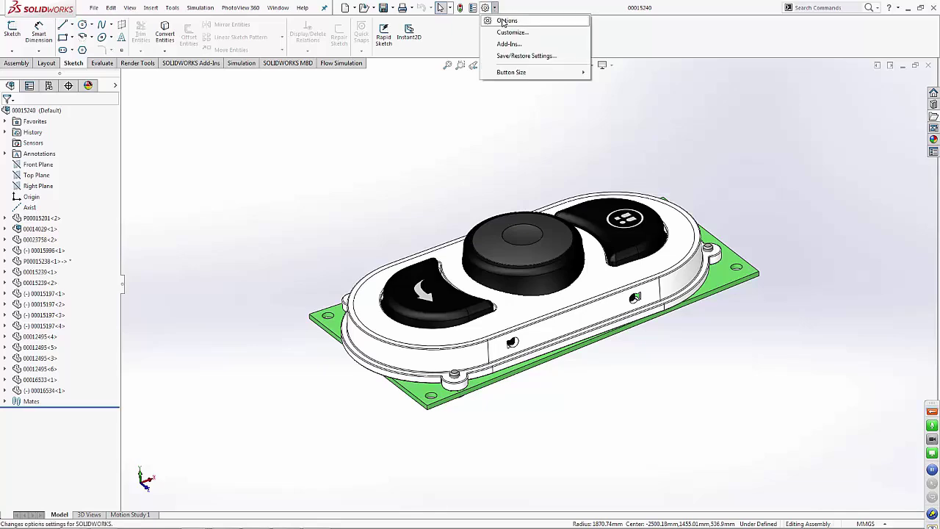
# Set Interface Brightness to Medium on the Colors page of System Options.
pyautogui.click(503, 21)
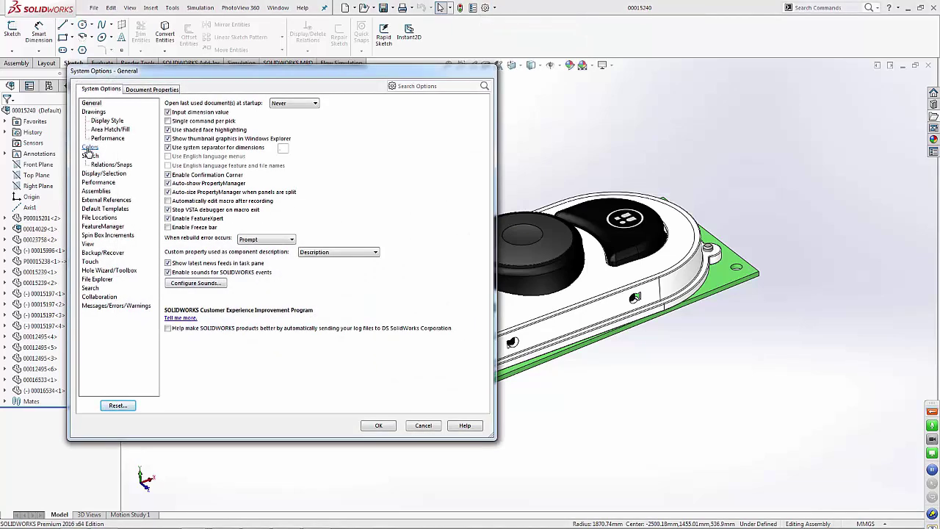
pyautogui.click(89, 148)
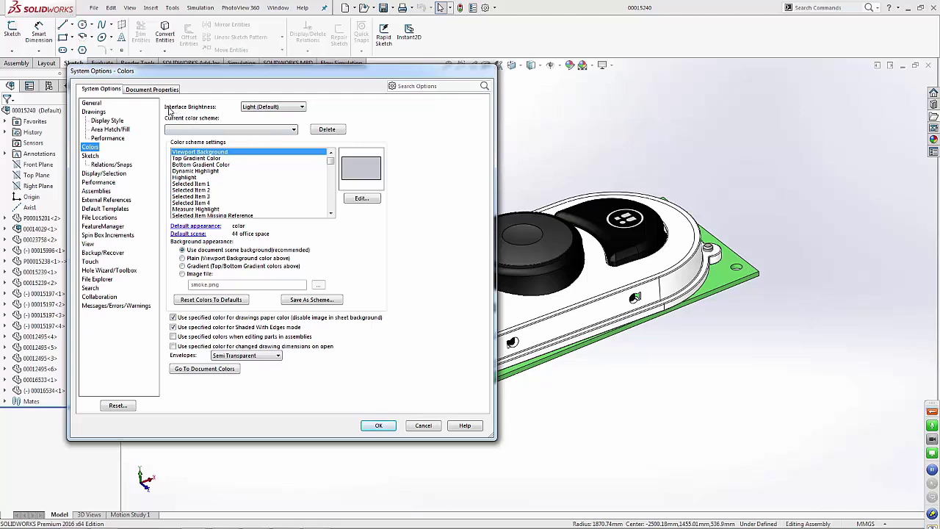
pyautogui.click(301, 108)
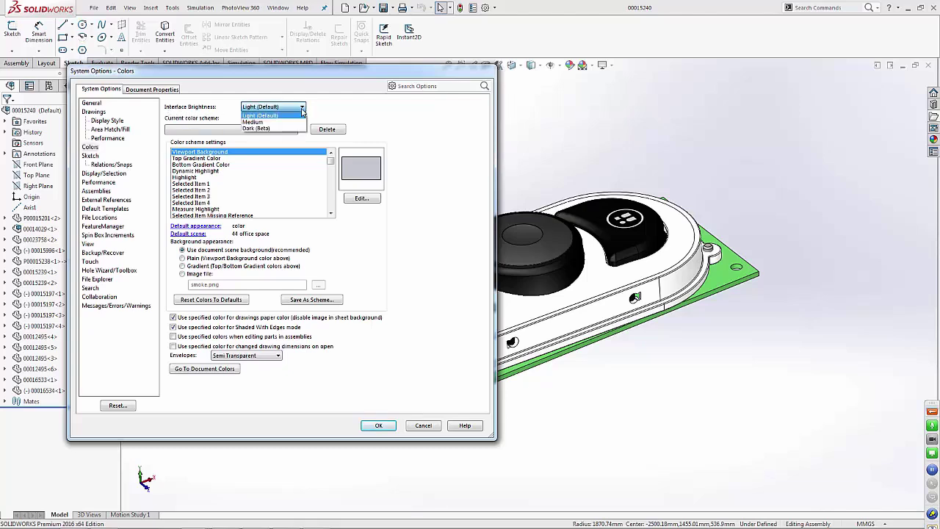
pyautogui.click(253, 122)
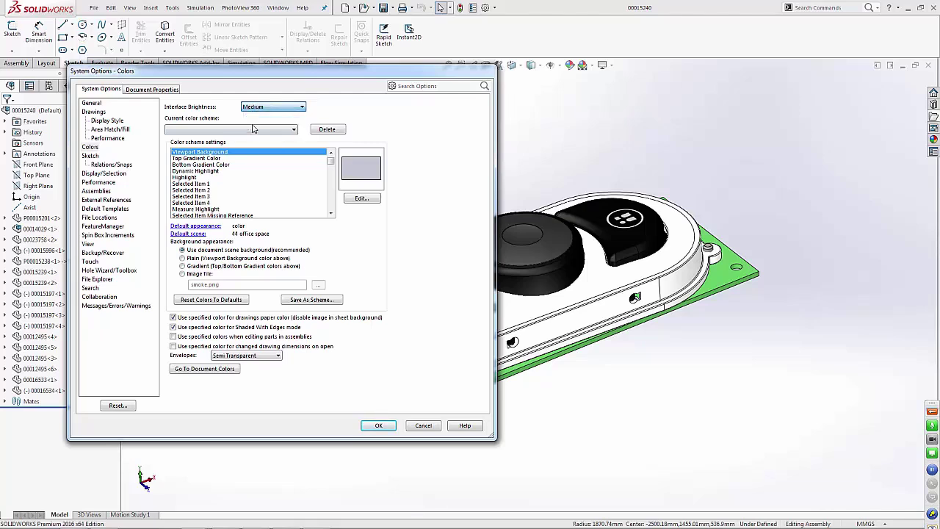
pyautogui.click(378, 425)
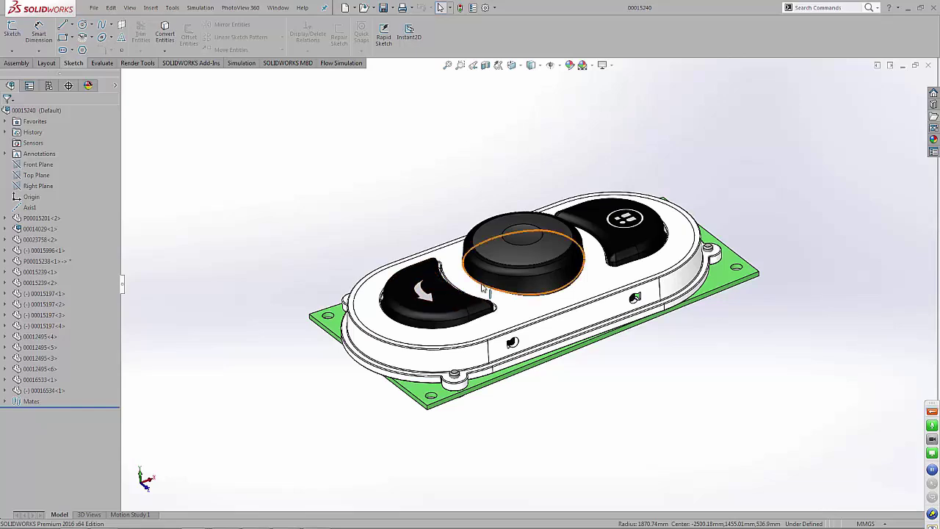
pyautogui.scroll(-5, 470, 282)
pyautogui.press('f')
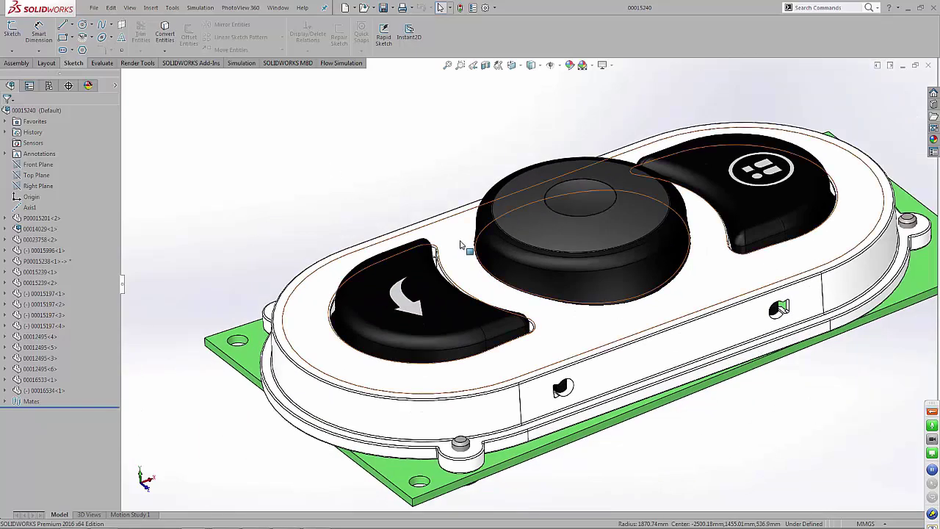
pyautogui.click(454, 236)
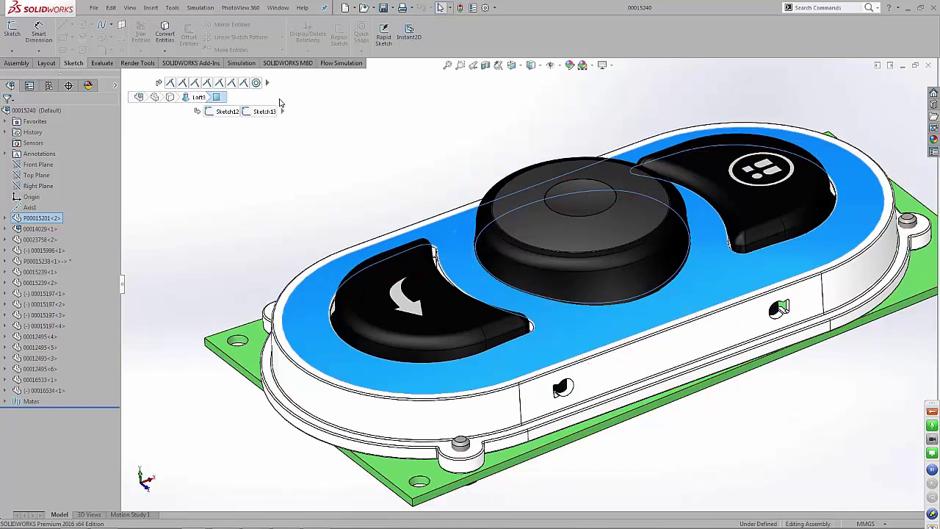
pyautogui.click(369, 113)
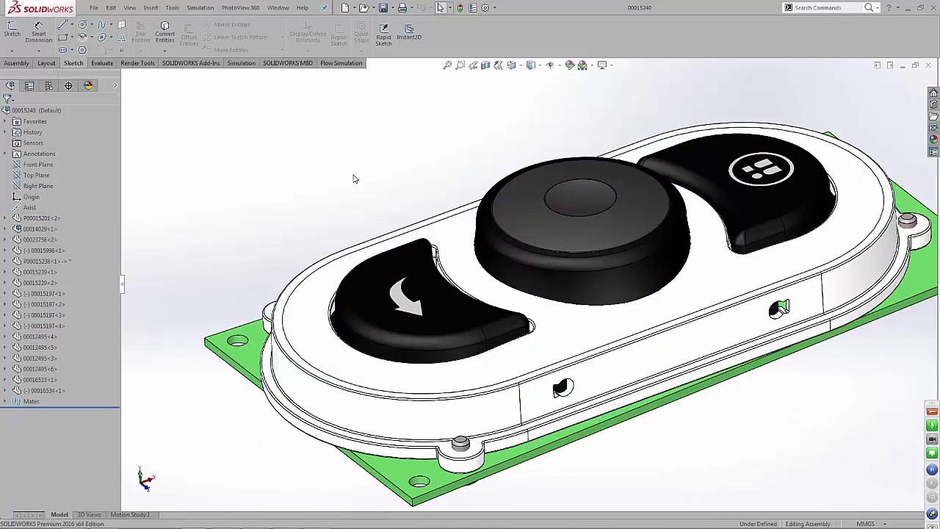
pyautogui.click(451, 242)
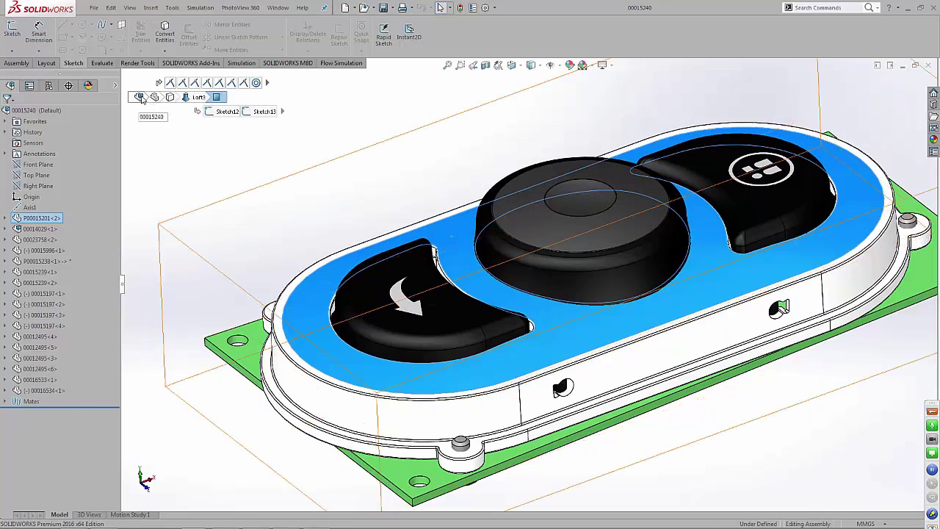
pyautogui.click(391, 156)
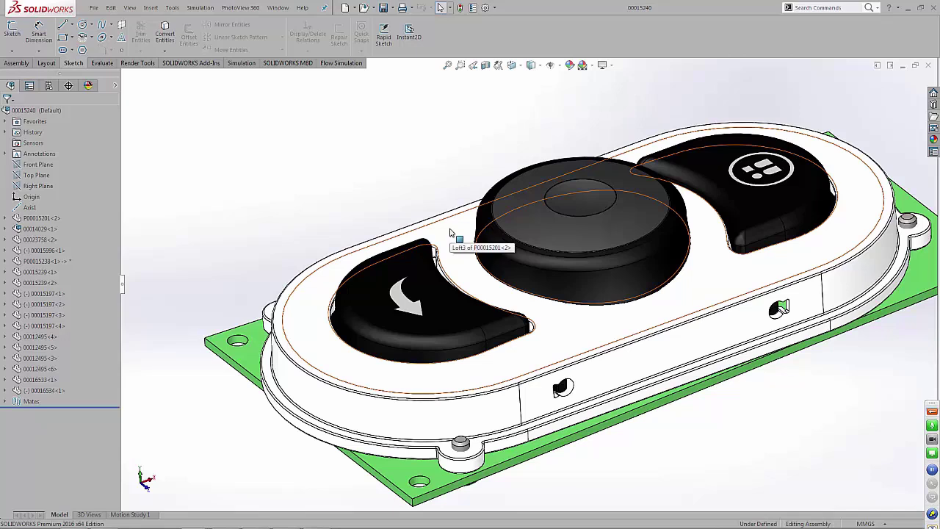
pyautogui.click(450, 232)
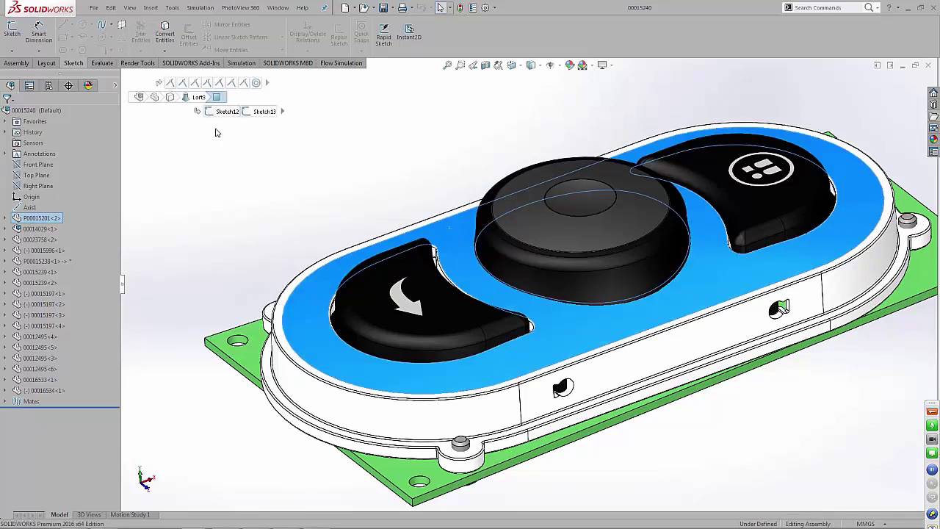
pyautogui.click(155, 100)
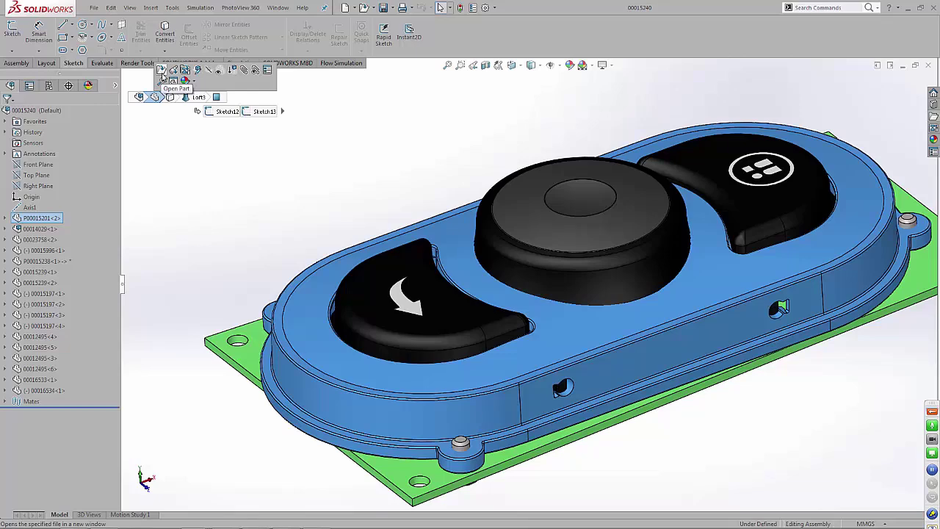
pyautogui.click(169, 97)
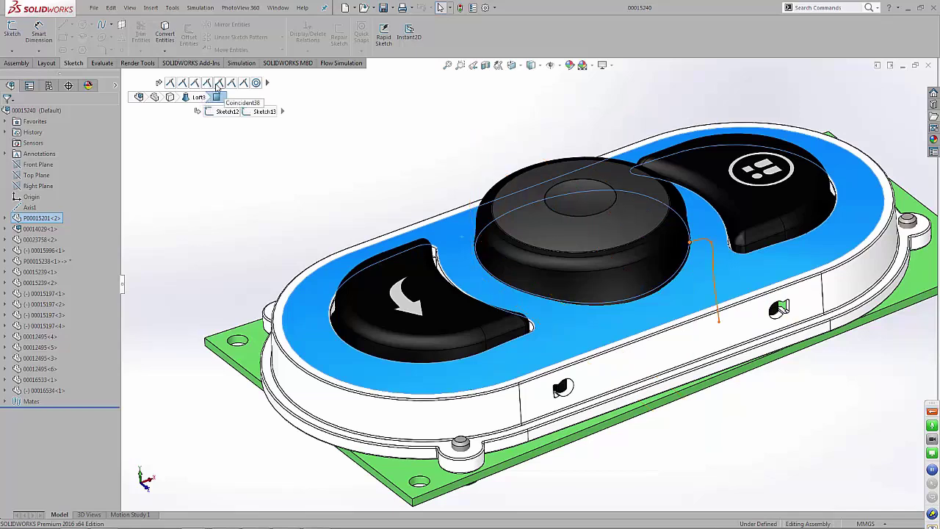
pyautogui.click(438, 134)
pyautogui.click(458, 235)
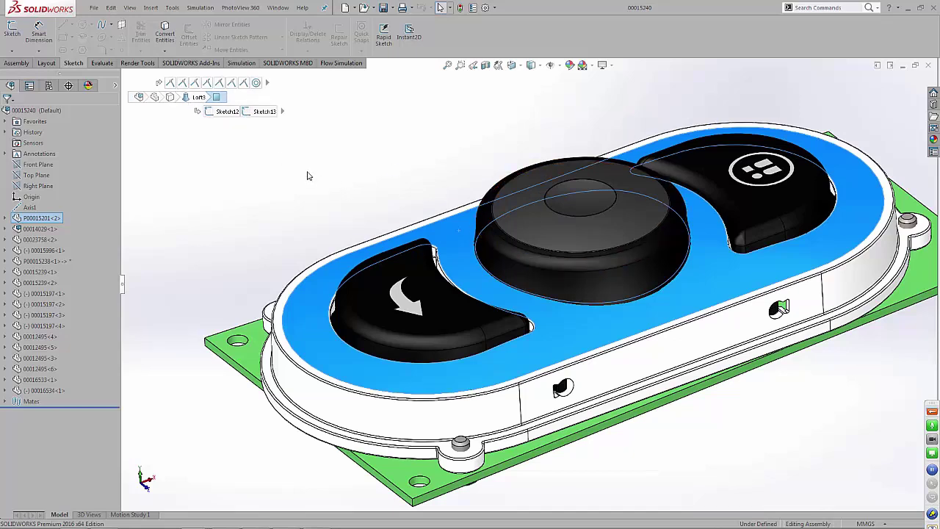
pyautogui.click(337, 161)
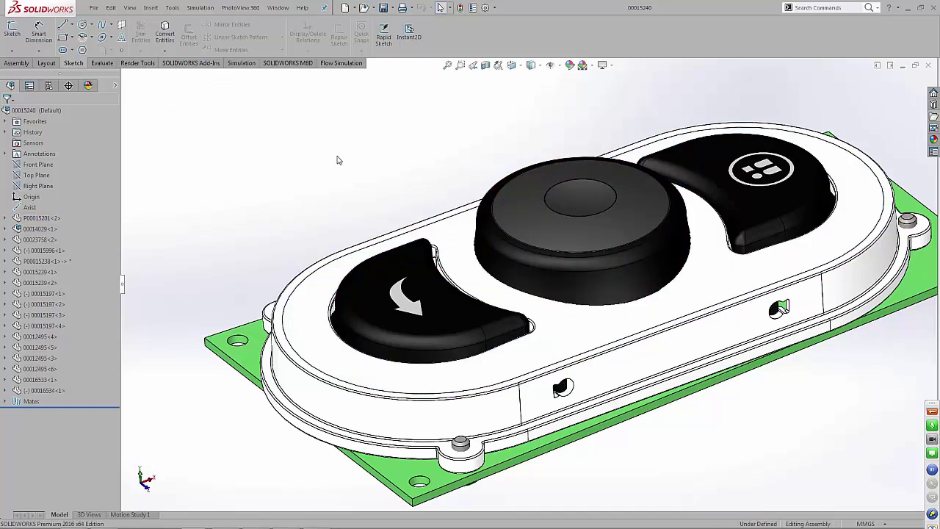
pyautogui.click(578, 334)
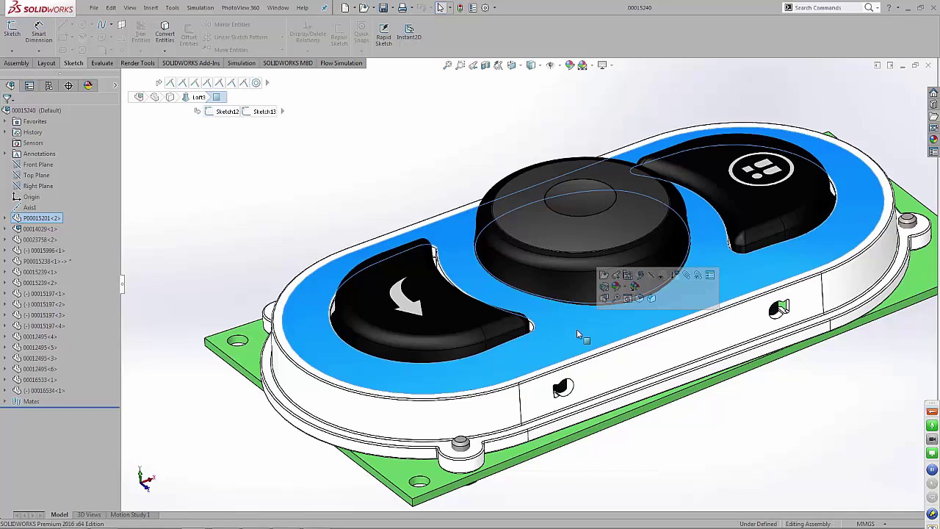
pyautogui.press('d')
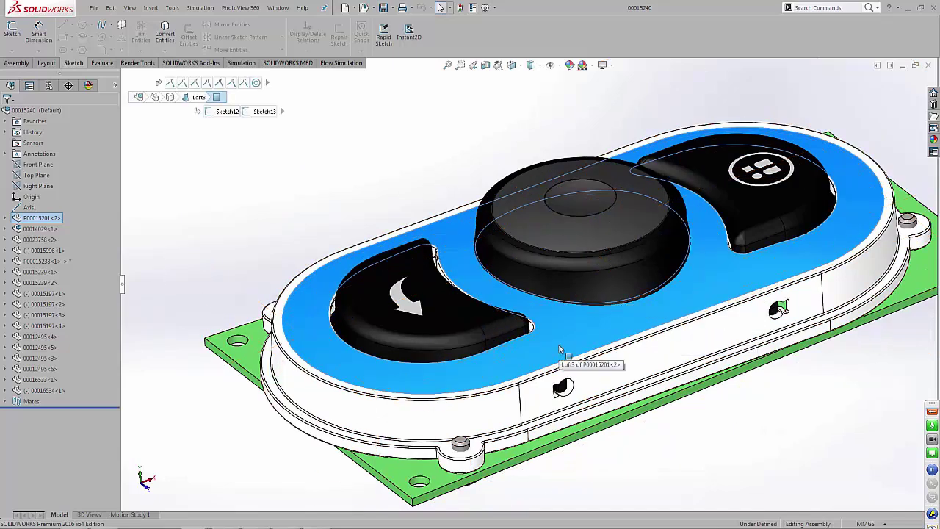
pyautogui.press('d')
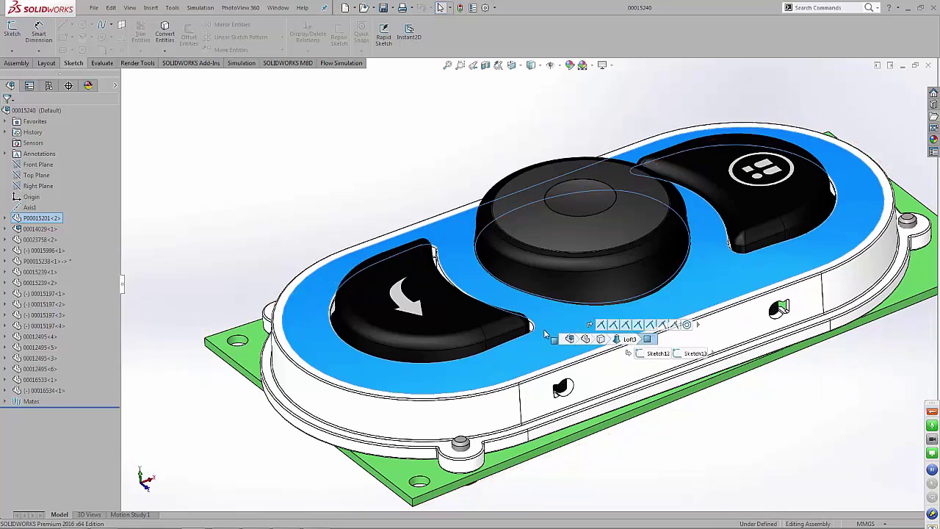
pyautogui.press('Escape')
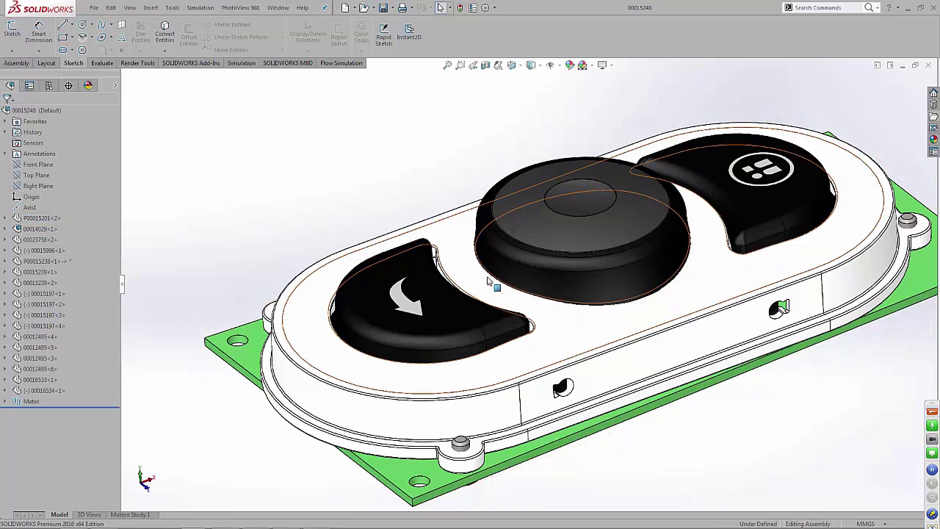
pyautogui.click(556, 334)
pyautogui.press('d')
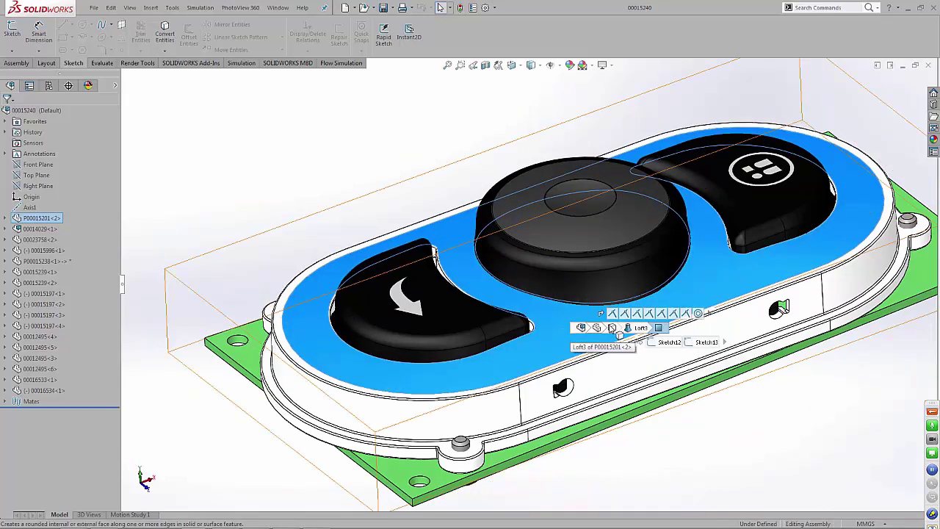
pyautogui.press('Escape')
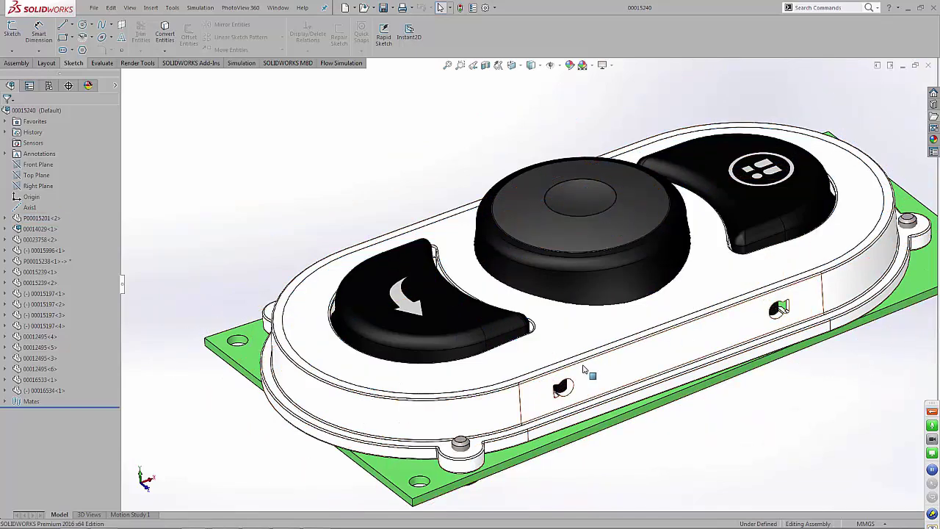
# Zoom out from the small side hole and fit the whole keypad assembly in a tilted view.
pyautogui.scroll(-8, 585, 370)
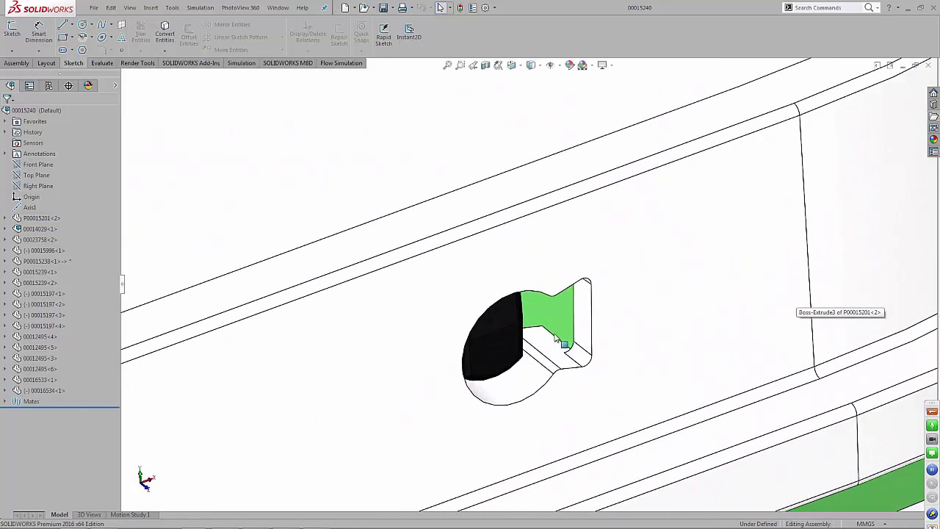
pyautogui.scroll(-3, 555, 338)
pyautogui.click(541, 336)
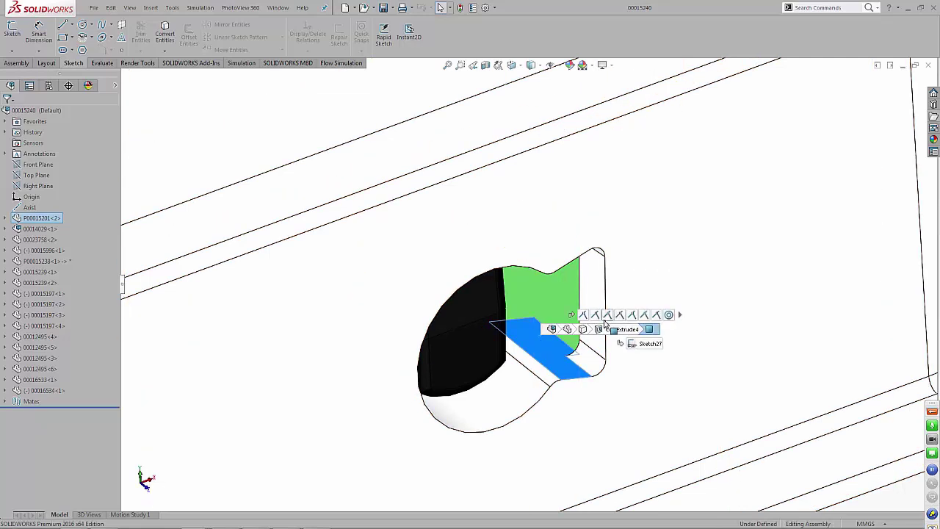
pyautogui.scroll(3, 601, 337)
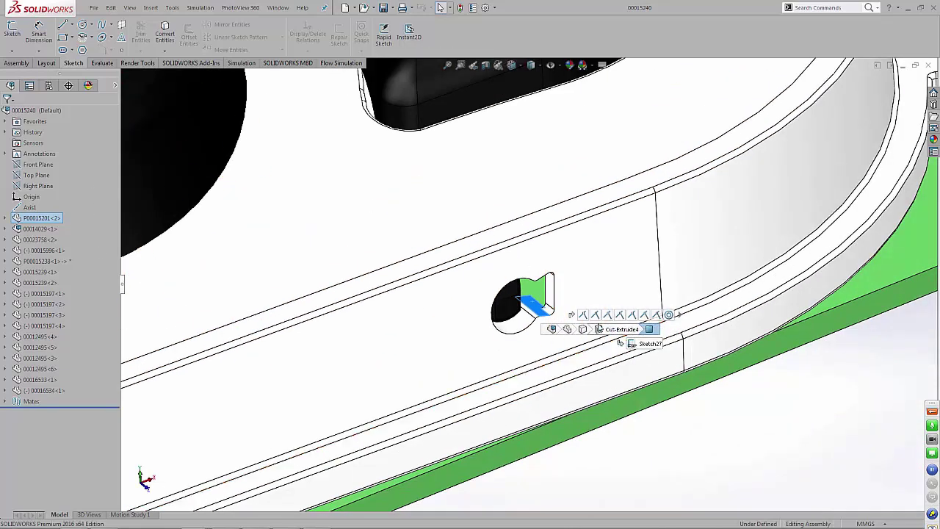
pyautogui.scroll(-2, 604, 342)
pyautogui.scroll(-1, 519, 311)
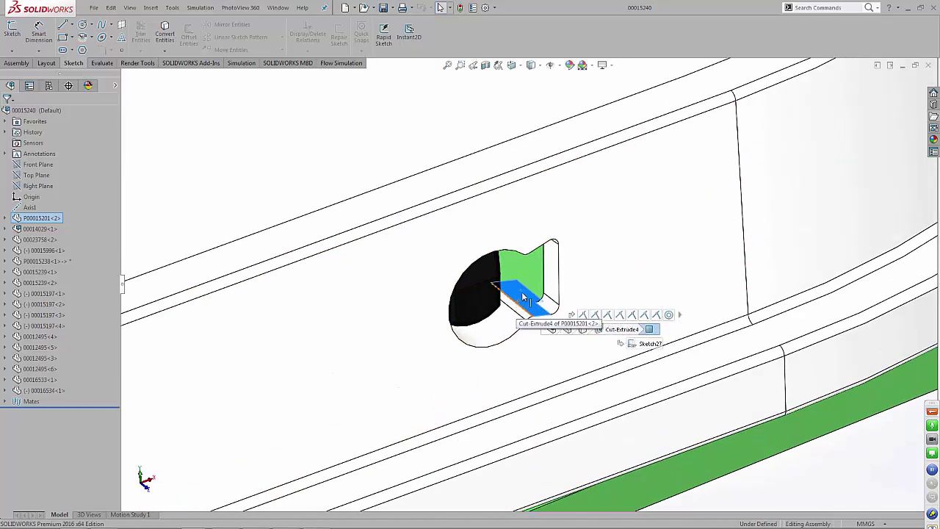
pyautogui.scroll(4, 523, 297)
pyautogui.press('f')
pyautogui.moveTo(485, 301); pyautogui.dragTo(325, 213, button='middle')
pyautogui.scroll(-3, 324, 208)
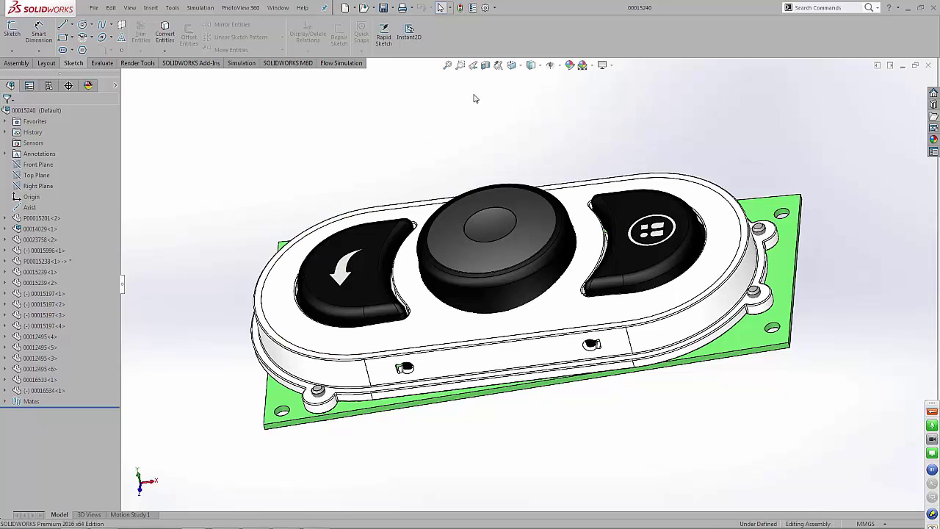
# Apply a Front Plane section view to the keypad assembly, orbiting to check the cut.
pyautogui.click(485, 66)
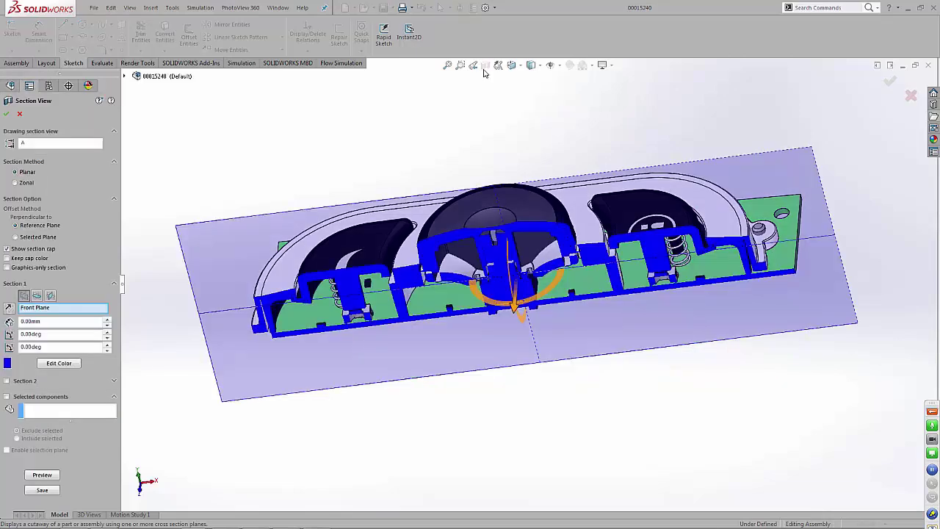
pyautogui.moveTo(514, 243); pyautogui.dragTo(525, 256, button='middle')
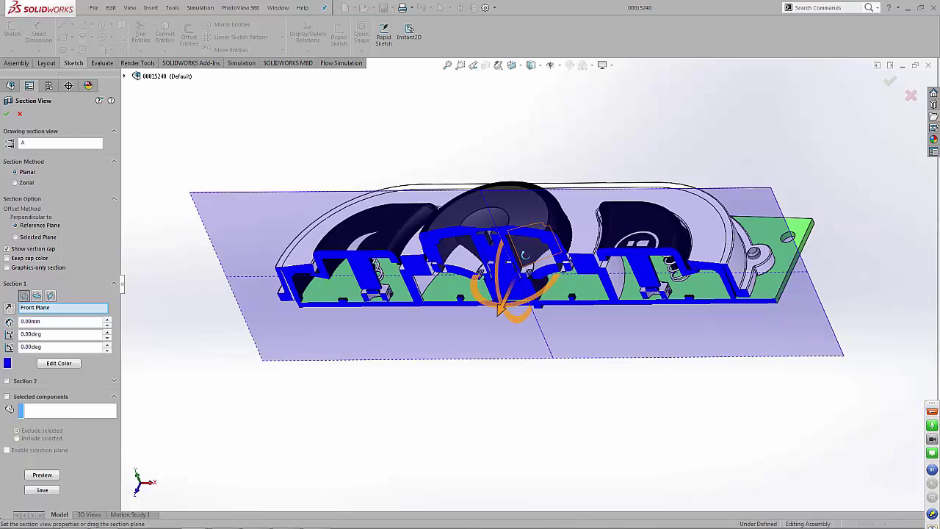
pyautogui.moveTo(500, 331); pyautogui.dragTo(492, 354, button='middle')
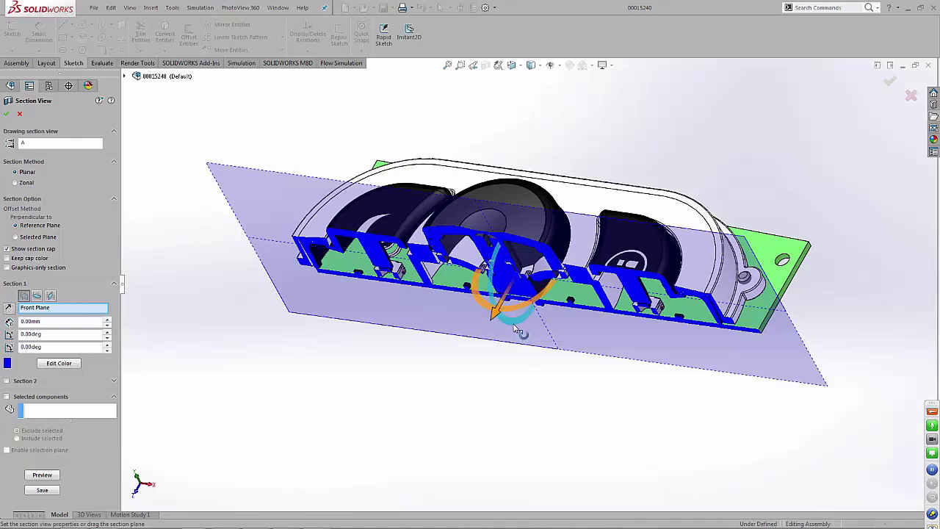
pyautogui.moveTo(516, 326)
pyautogui.mouseDown()
pyautogui.moveTo(499, 293)
pyautogui.moveTo(512, 341)
pyautogui.moveTo(504, 315)
pyautogui.moveTo(504, 382)
pyautogui.moveTo(504, 311)
pyautogui.moveTo(539, 309)
pyautogui.moveTo(518, 309)
pyautogui.mouseUp()
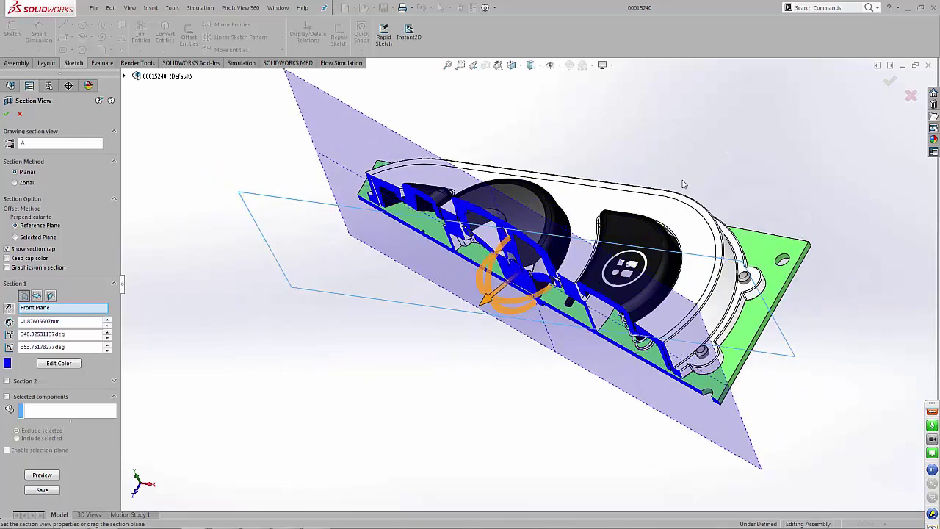
pyautogui.press('Escape')
pyautogui.click(486, 65)
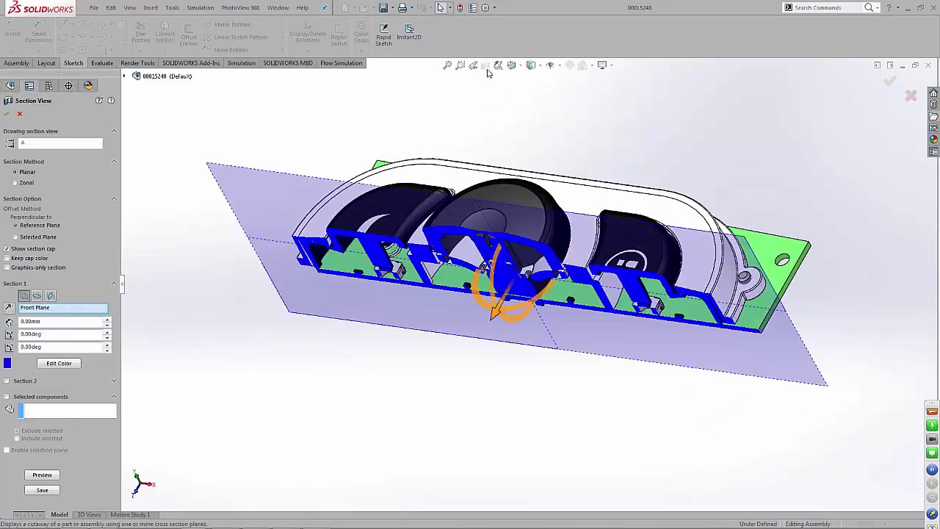
pyautogui.moveTo(517, 226); pyautogui.dragTo(454, 336, button='middle')
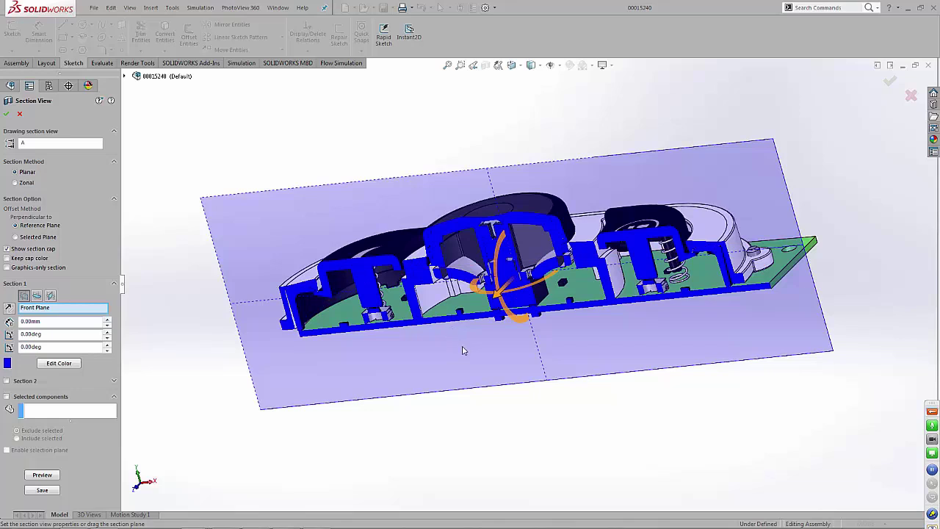
pyautogui.press('d')
pyautogui.click(464, 349)
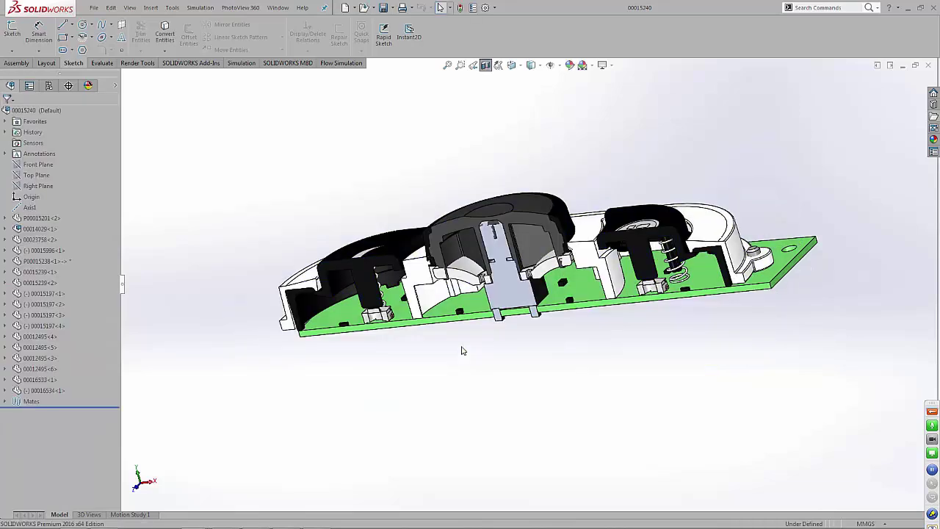
pyautogui.scroll(-3, 506, 253)
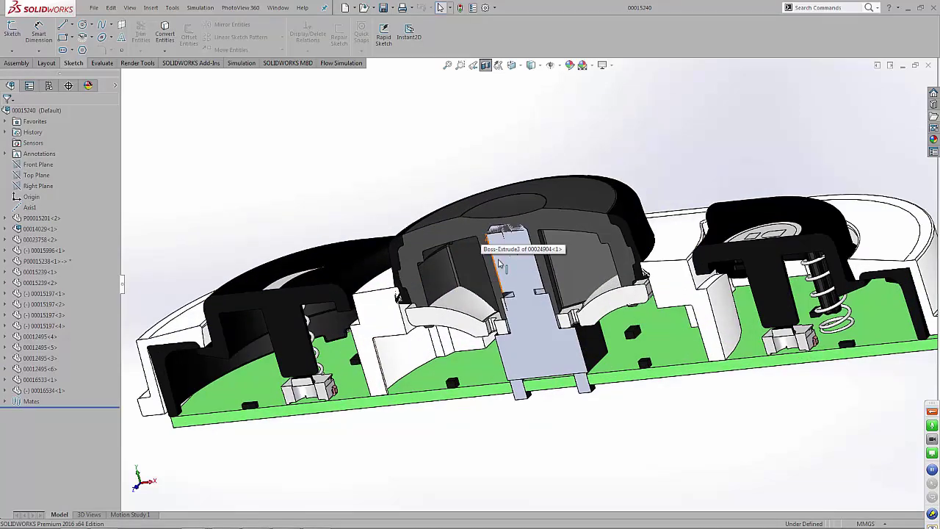
pyautogui.scroll(-4, 525, 277)
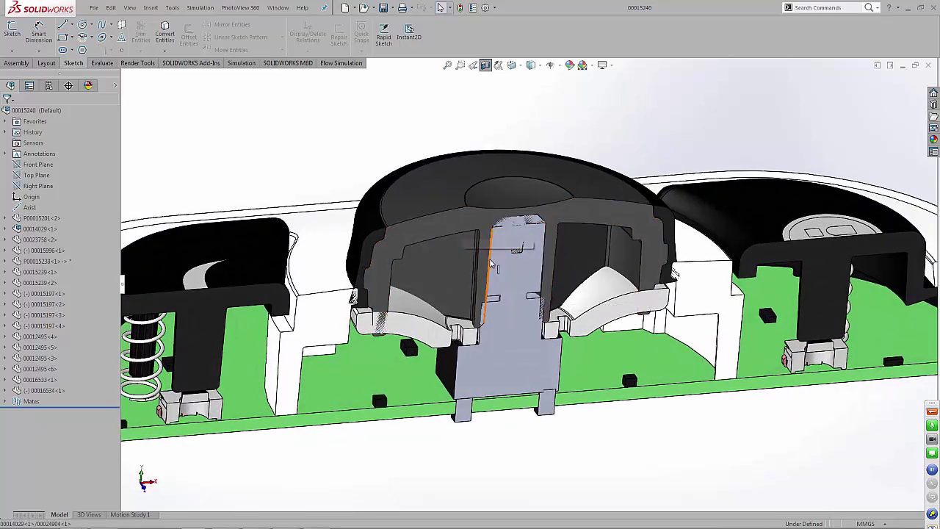
pyautogui.scroll(-1, 507, 285)
pyautogui.moveTo(507, 285)
pyautogui.mouseDown(button='middle')
pyautogui.moveTo(489, 246)
pyautogui.moveTo(502, 272)
pyautogui.mouseUp(button='middle')
pyautogui.scroll(3, 503, 277)
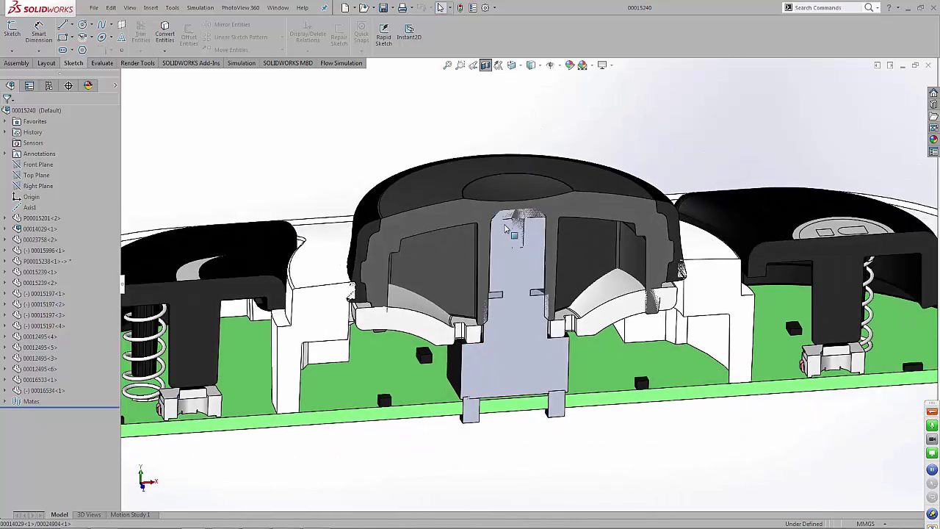
pyautogui.scroll(-3, 509, 226)
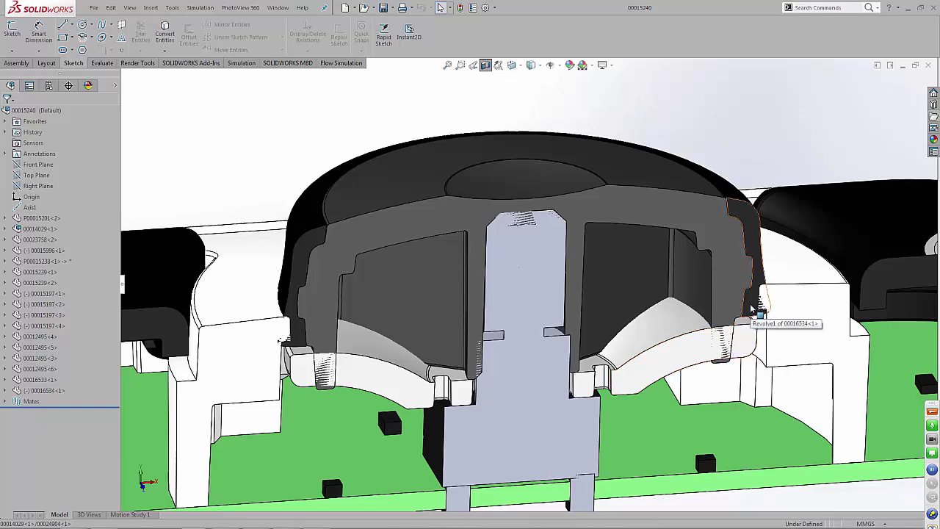
pyautogui.moveTo(750, 316); pyautogui.dragTo(732, 275, button='middle')
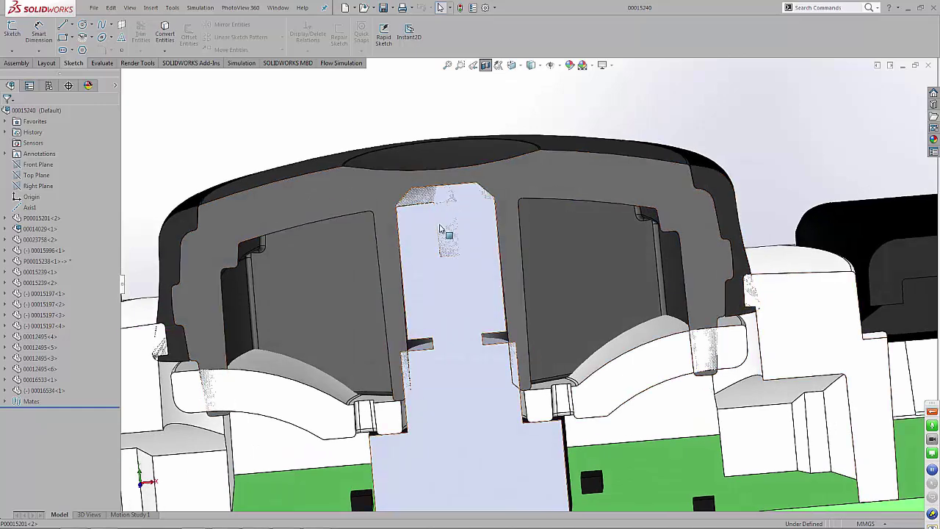
pyautogui.scroll(4, 462, 392)
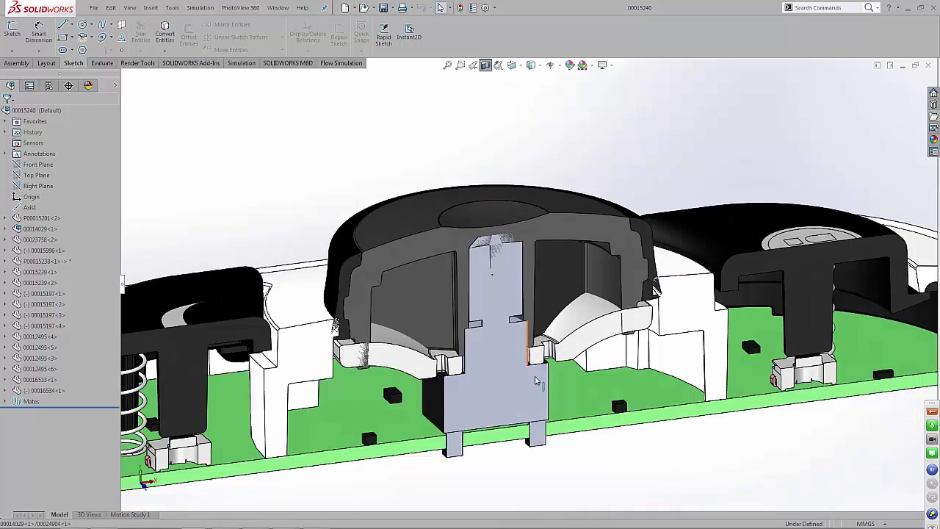
pyautogui.scroll(-2, 497, 270)
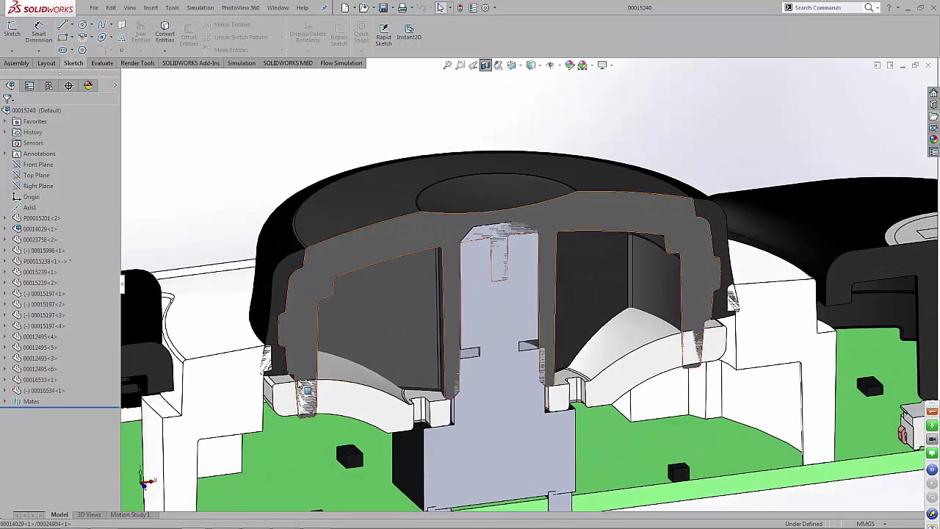
pyautogui.moveTo(392, 345); pyautogui.dragTo(271, 368, button='middle')
pyautogui.scroll(-3, 271, 369)
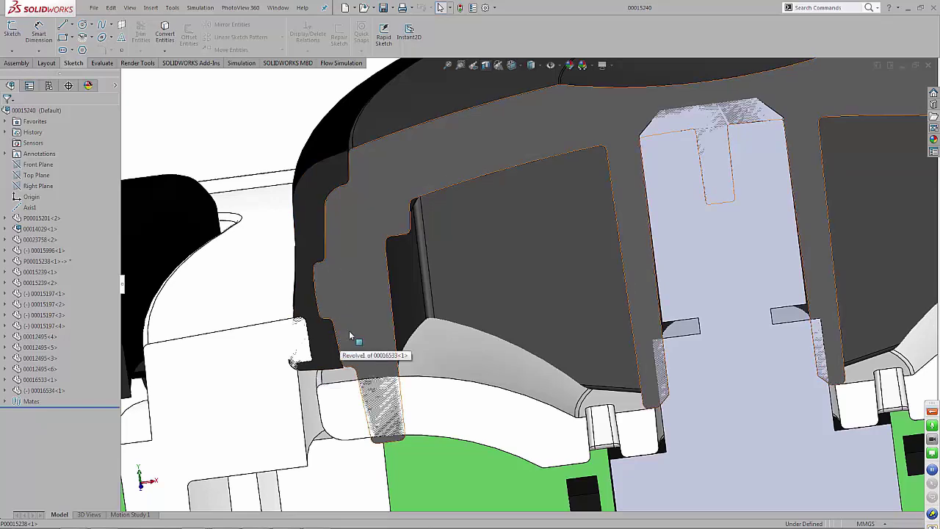
# Select the centre knob's dome face and pick its Coincident54 mate from the breadcrumbs.
pyautogui.scroll(3, 419, 323)
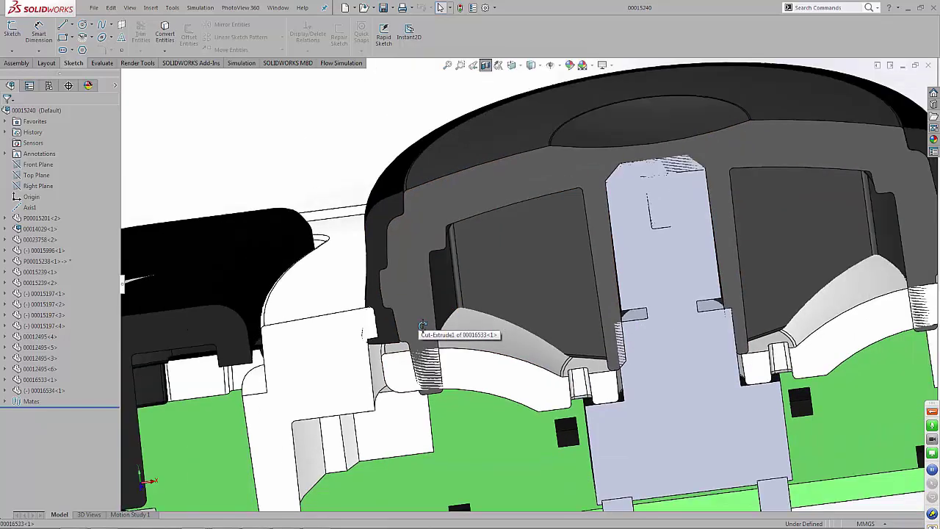
pyautogui.moveTo(420, 330); pyautogui.dragTo(433, 345, button='middle')
pyautogui.moveTo(618, 253); pyautogui.dragTo(620, 281, button='middle')
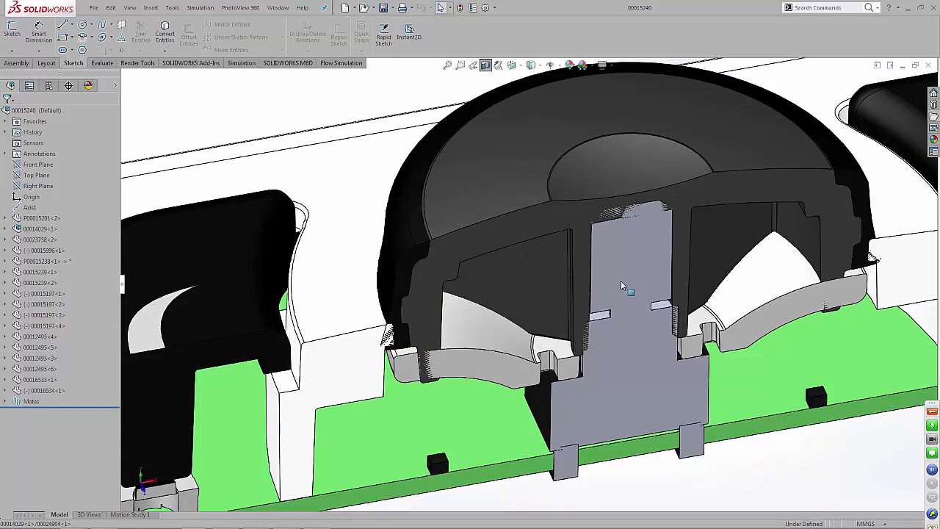
pyautogui.click(479, 189)
pyautogui.press('d')
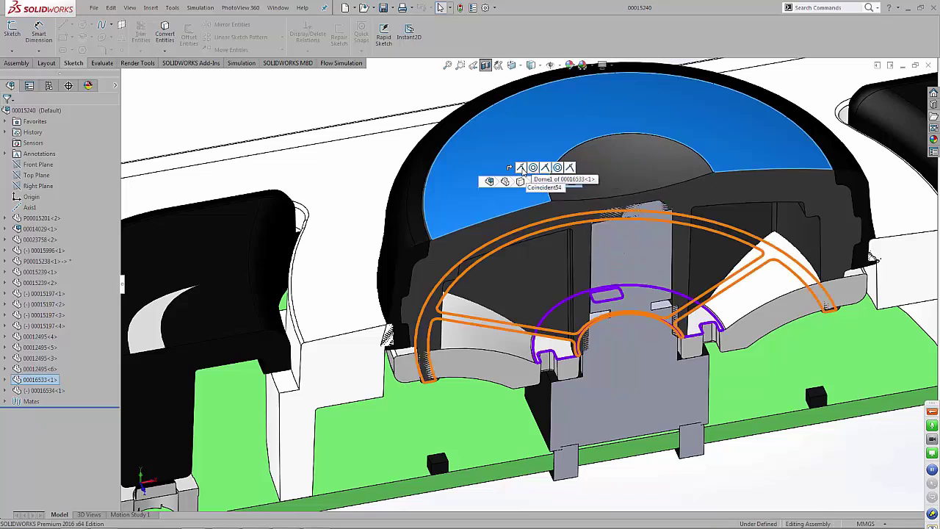
pyautogui.click(536, 181)
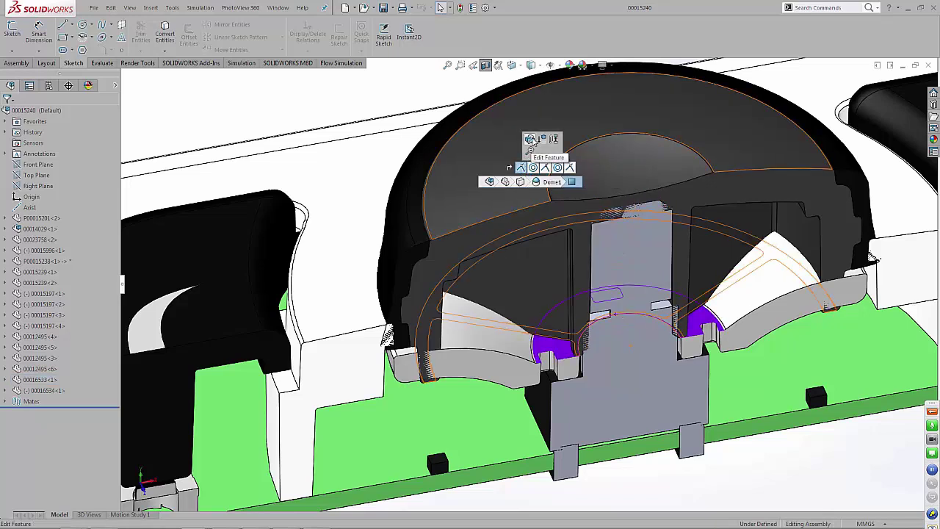
# Edit Coincident54, clearing its face selections and picking the knob's inner face.
pyautogui.click(531, 141)
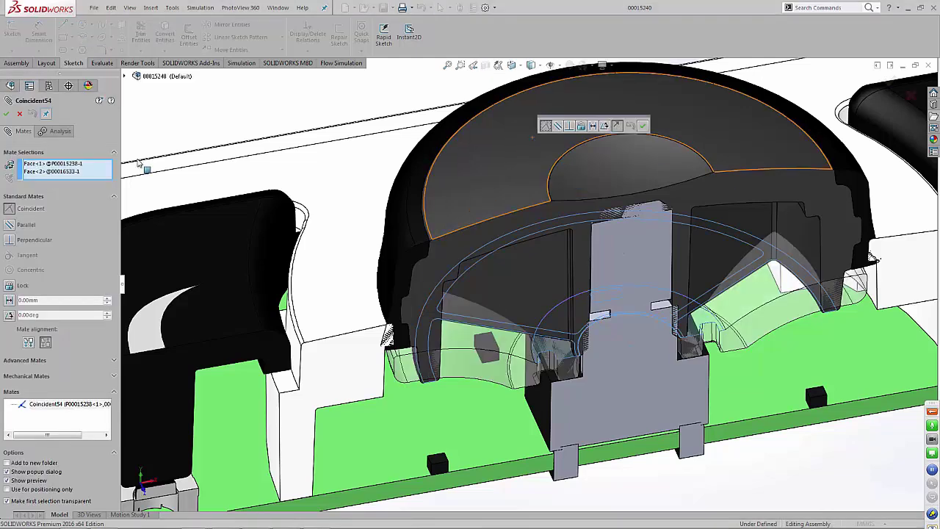
pyautogui.rightClick(93, 171)
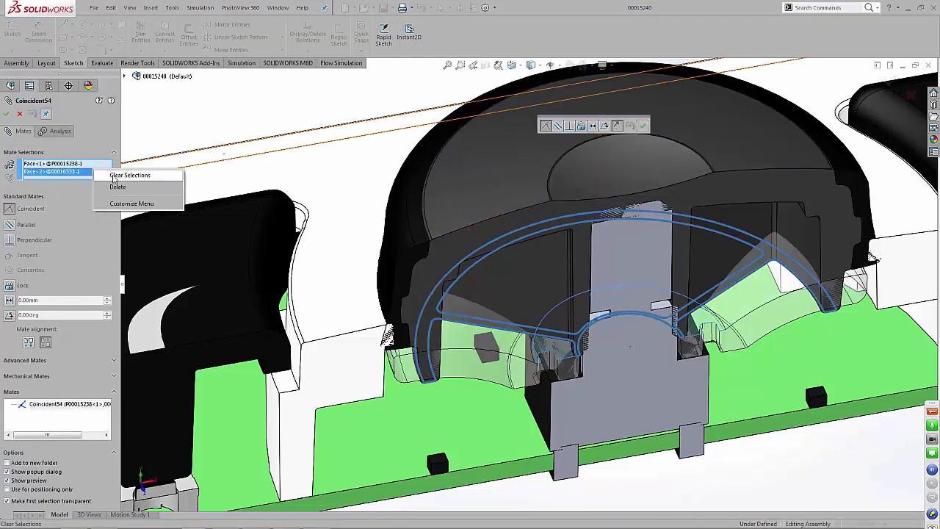
pyautogui.click(129, 175)
pyautogui.moveTo(514, 309); pyautogui.dragTo(596, 273, button='middle')
pyautogui.scroll(-5, 597, 266)
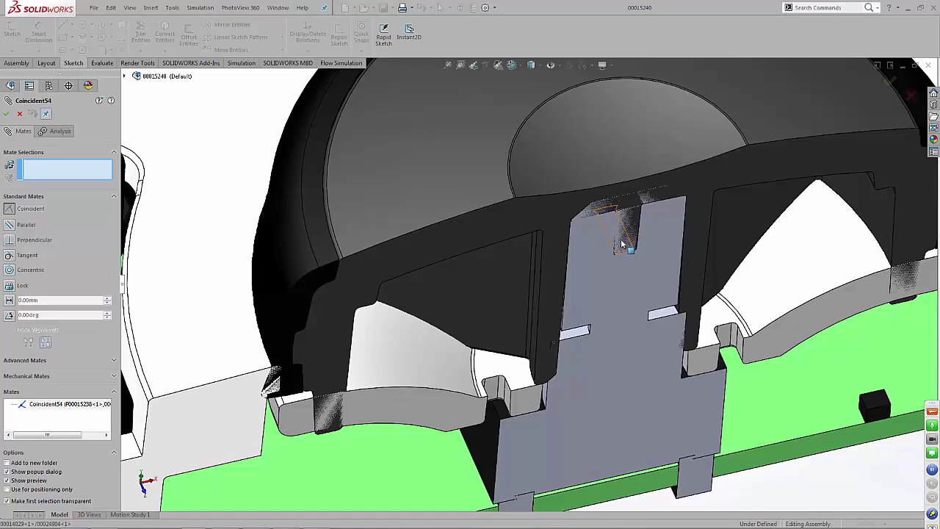
pyautogui.click(621, 244)
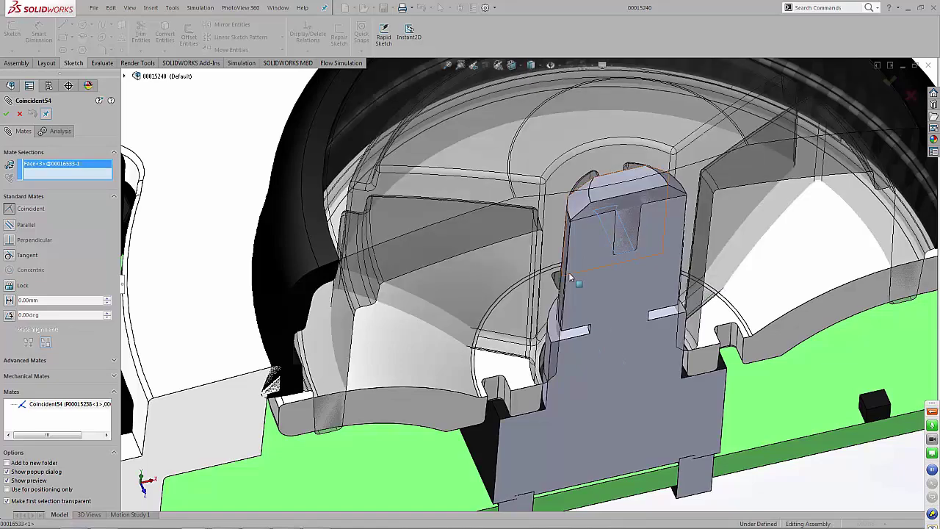
# Add the shaft's top face as the second face and accept the coincident mate.
pyautogui.moveTo(566, 280); pyautogui.dragTo(588, 323, button='middle')
pyautogui.moveTo(617, 241); pyautogui.dragTo(602, 259, button='middle')
pyautogui.scroll(-3, 616, 243)
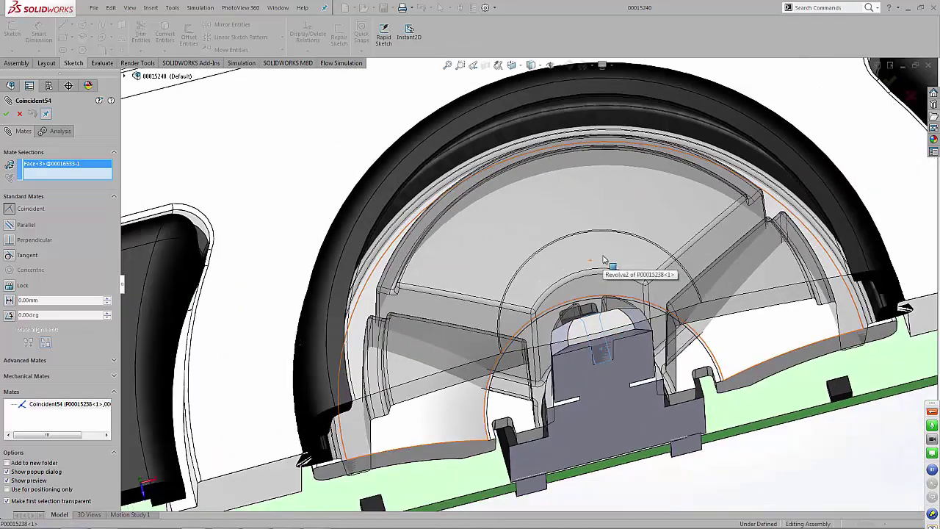
pyautogui.scroll(-4, 607, 324)
pyautogui.click(608, 316)
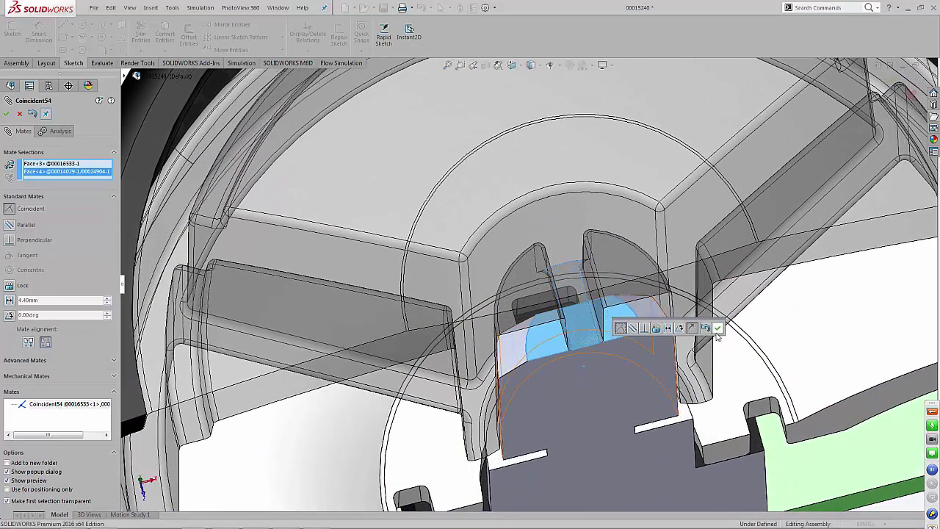
pyautogui.click(719, 330)
pyautogui.moveTo(701, 335); pyautogui.dragTo(583, 245, button='middle')
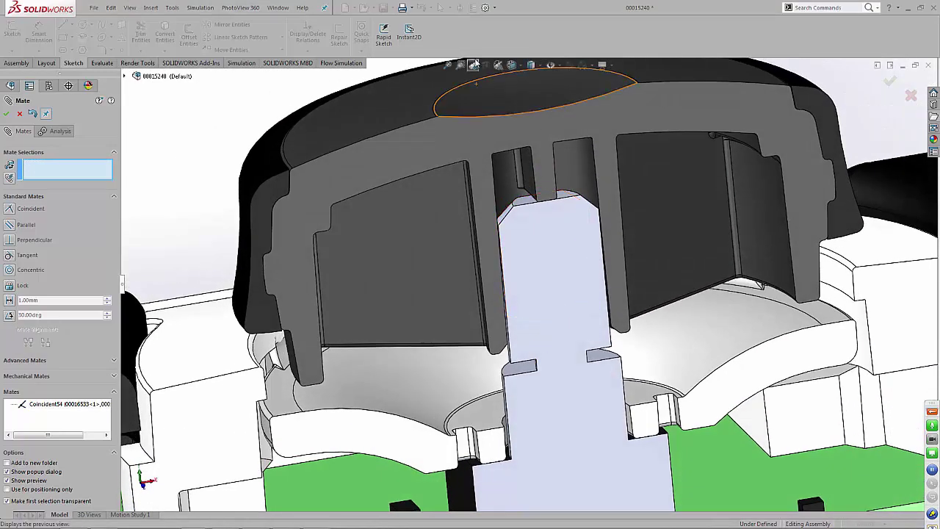
pyautogui.moveTo(571, 325); pyautogui.dragTo(554, 198, button='middle')
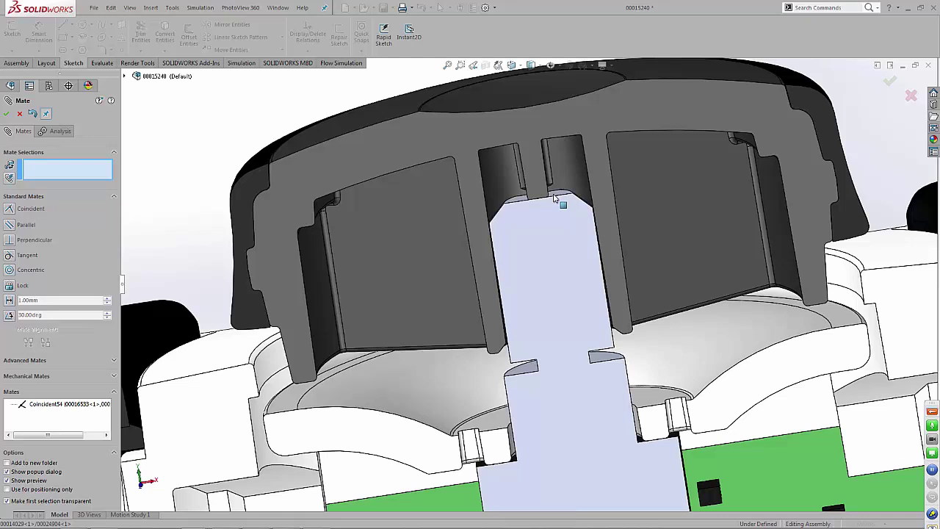
# Accept the final knob-to-shaft mate and turn off the section view to show the whole keypad.
pyautogui.click(556, 235)
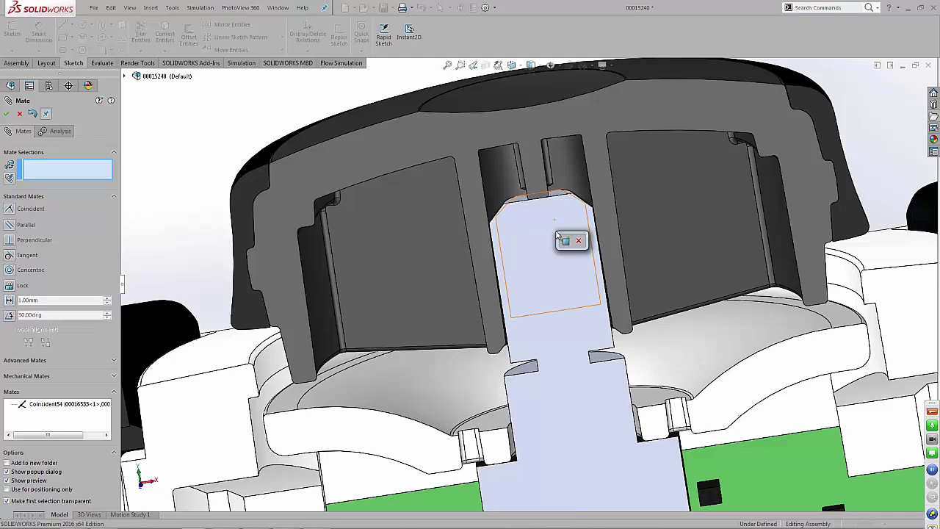
pyautogui.click(565, 240)
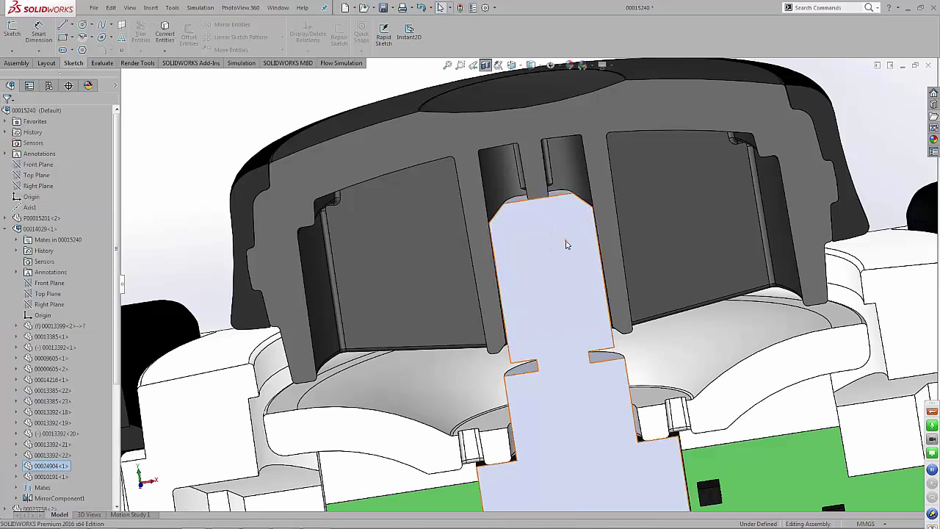
pyautogui.scroll(4, 539, 270)
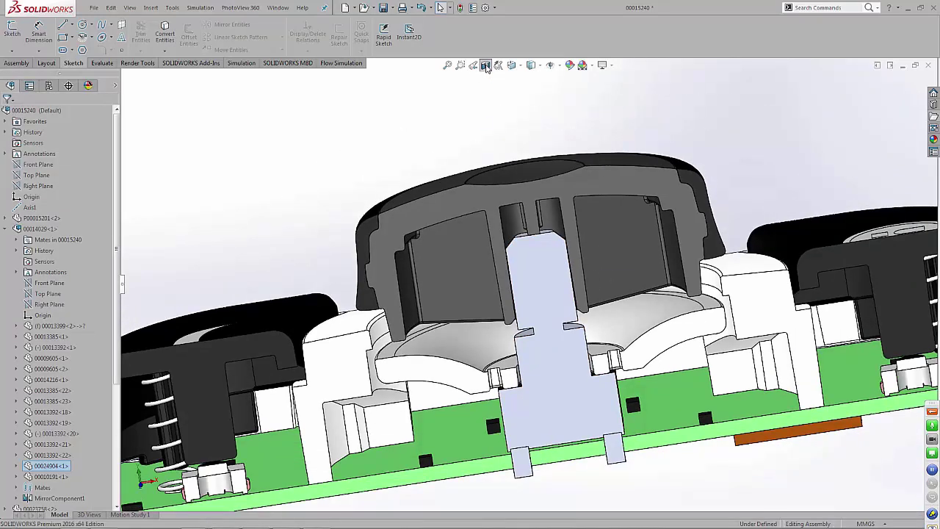
pyautogui.click(485, 65)
pyautogui.moveTo(577, 272); pyautogui.dragTo(553, 329, button='middle')
pyautogui.scroll(4, 549, 301)
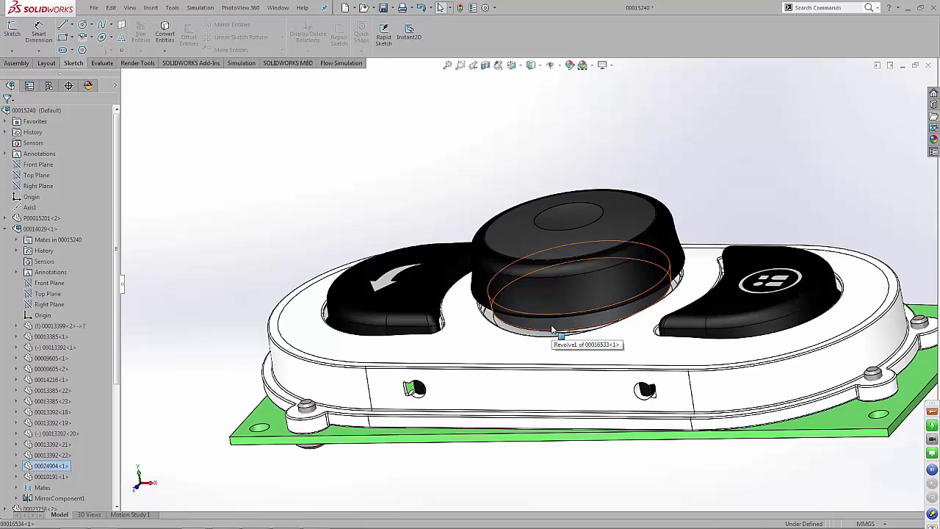
# Switch to the Ratchet Arm Spring part and start a Swept Boss/Base along its coiled path.
pyautogui.moveTo(193, 519)
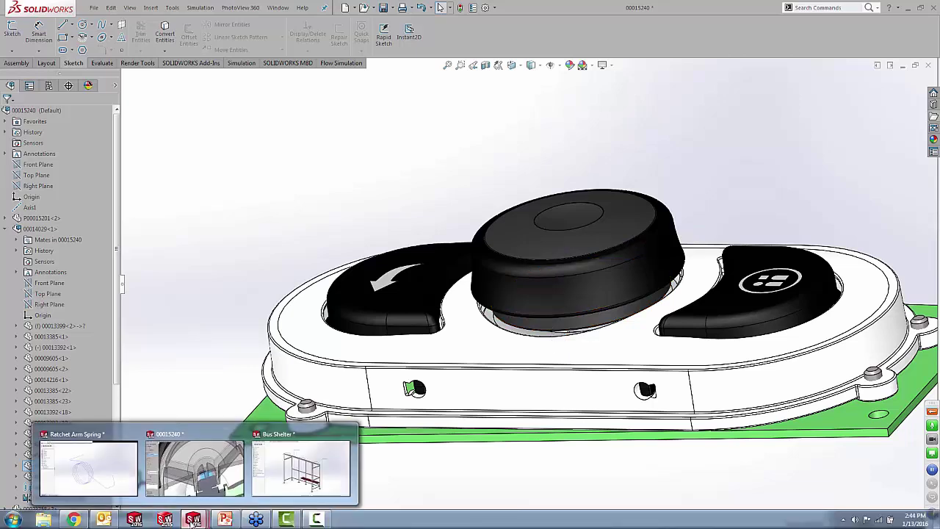
pyautogui.click(80, 466)
pyautogui.moveTo(296, 279); pyautogui.dragTo(321, 304, button='middle')
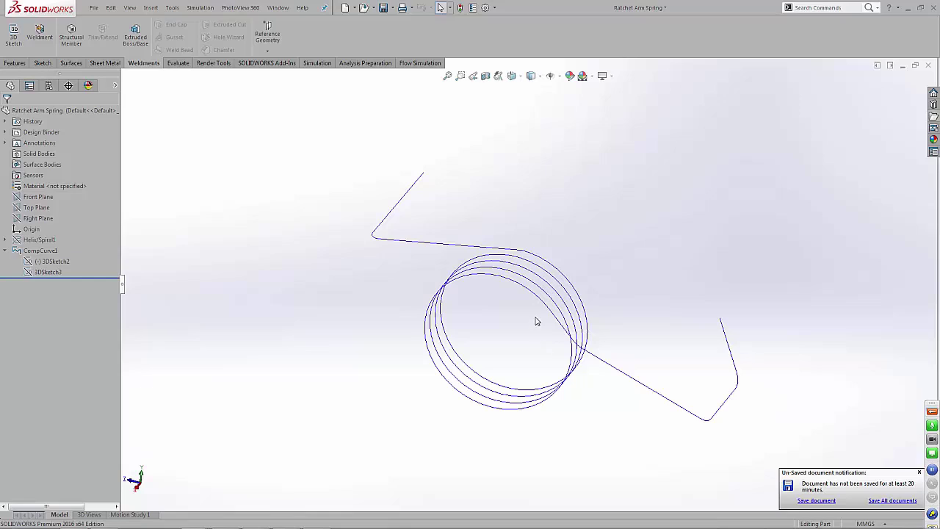
pyautogui.click(15, 62)
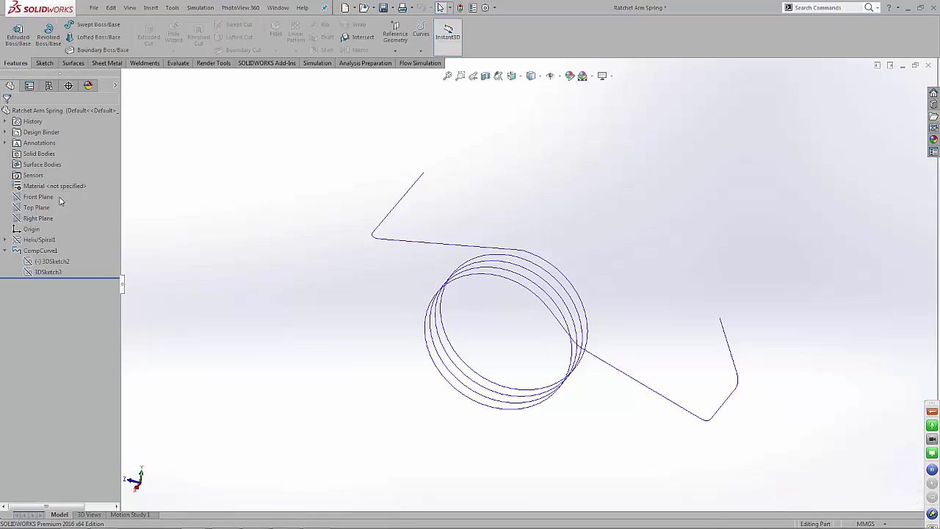
pyautogui.click(91, 28)
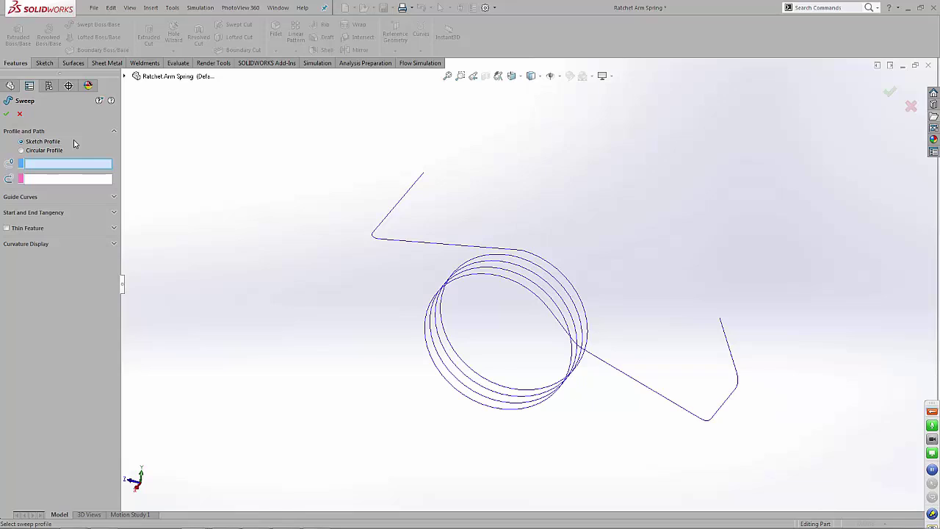
# Sweep a 1 mm diameter circular profile along CompCurve1 to create the solid spring.
pyautogui.click(21, 151)
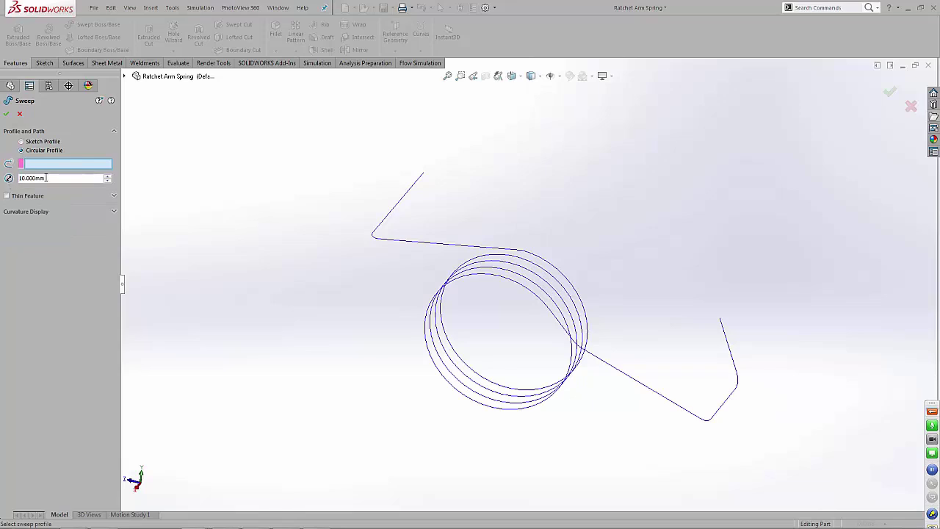
pyautogui.moveTo(46, 177); pyautogui.dragTo(19, 178)
pyautogui.write('1')
pyautogui.press('Return')
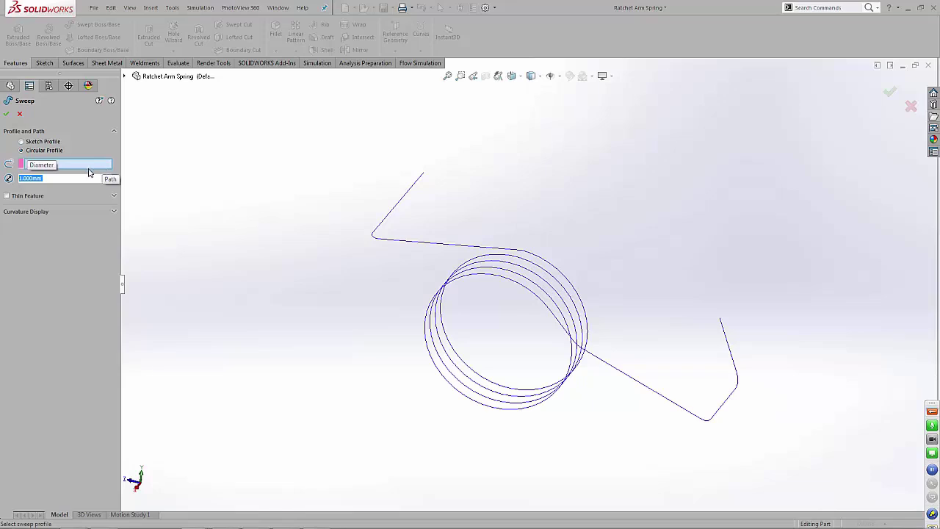
pyautogui.click(393, 213)
pyautogui.click(889, 91)
# Orbit the new spring to a face-on view of the coil.
pyautogui.moveTo(565, 264); pyautogui.dragTo(488, 309, button='middle')
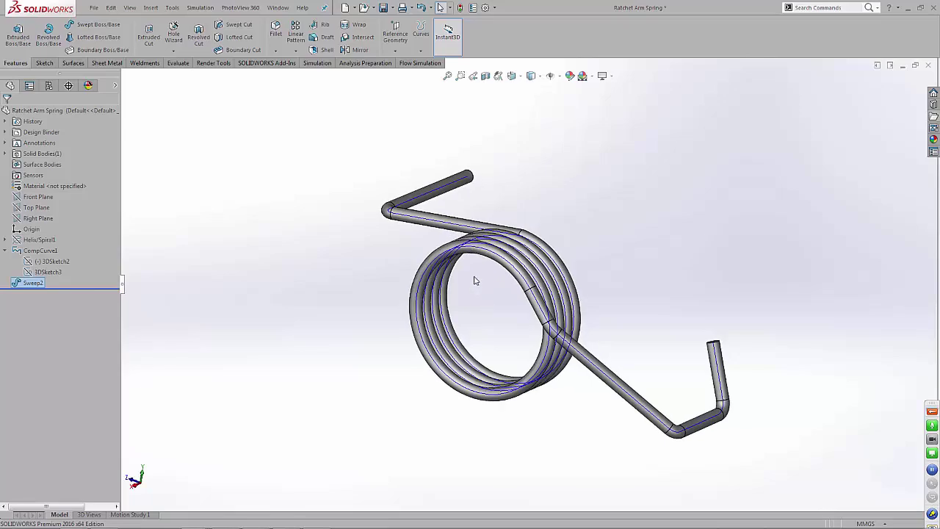
pyautogui.scroll(-2, 706, 350)
pyautogui.scroll(2, 703, 346)
pyautogui.moveTo(686, 361); pyautogui.dragTo(529, 332, button='middle')
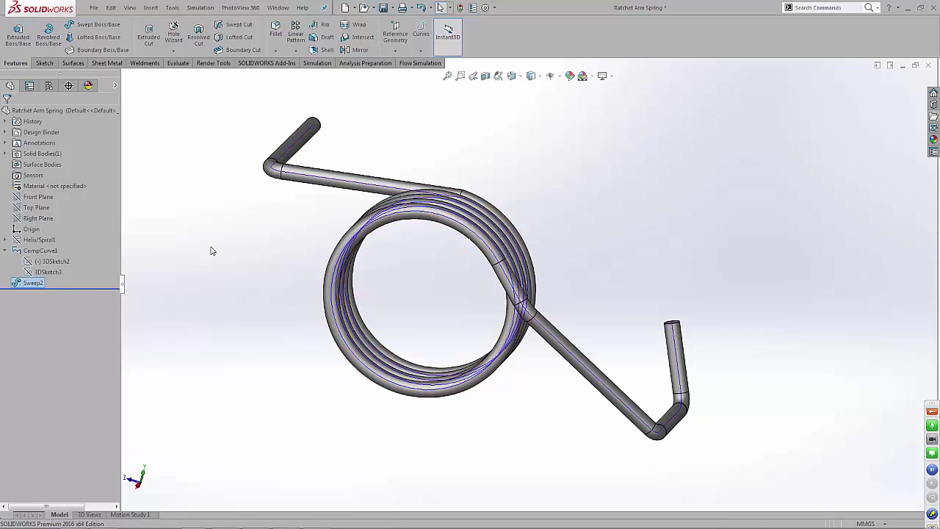
pyautogui.click(314, 189)
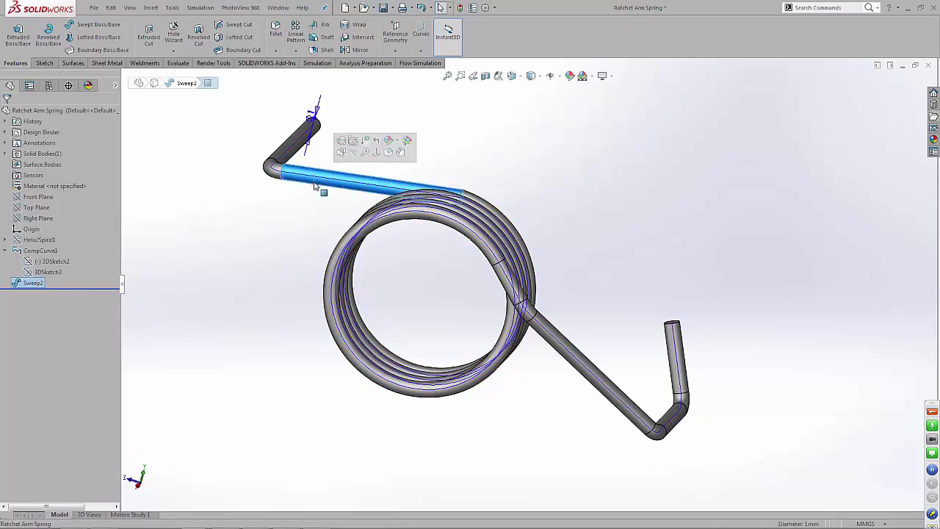
pyautogui.click(179, 84)
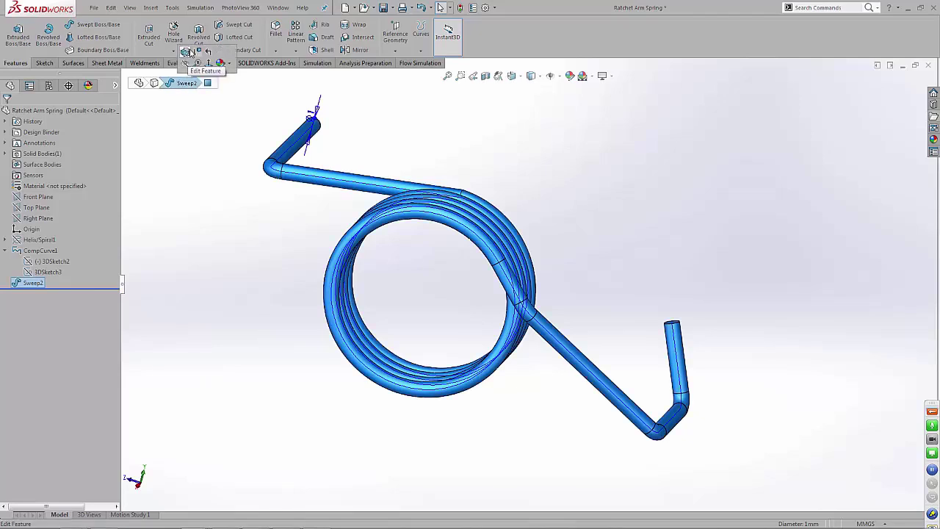
pyautogui.click(191, 53)
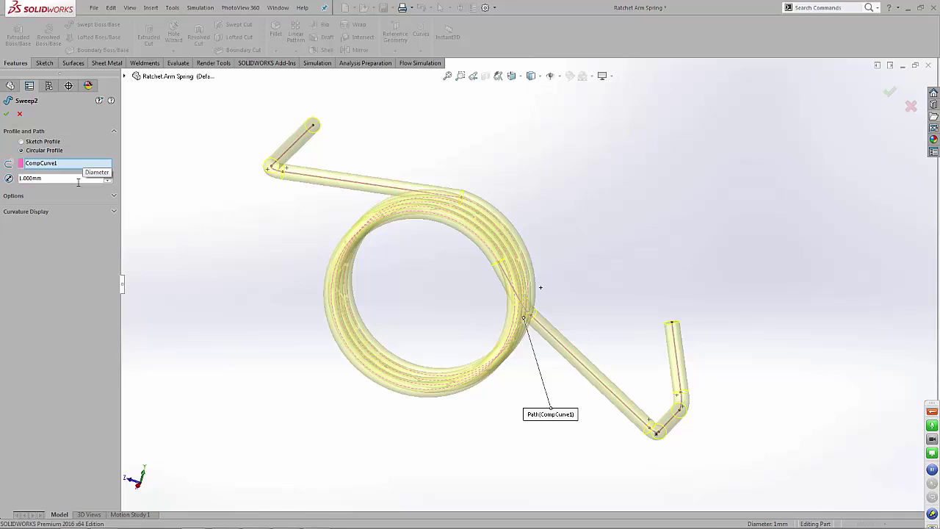
pyautogui.click(889, 93)
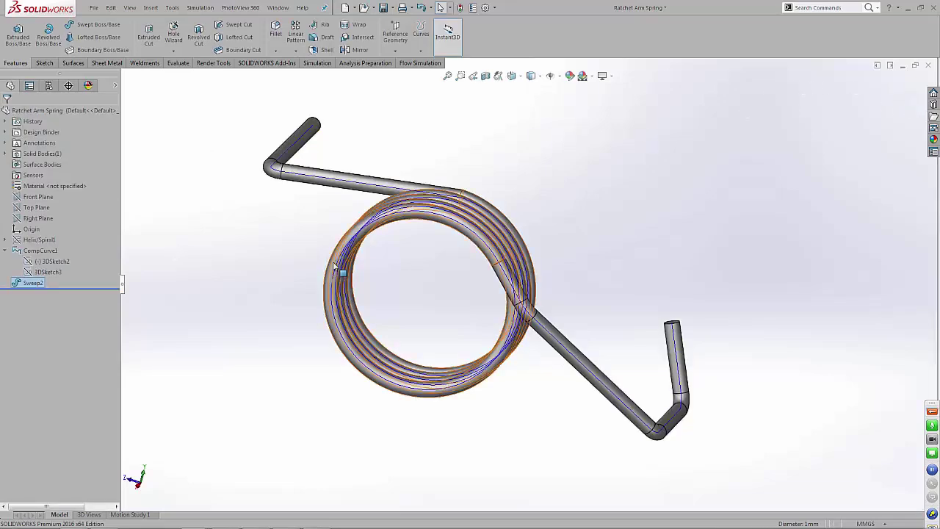
pyautogui.moveTo(335, 269); pyautogui.dragTo(354, 287, button='middle')
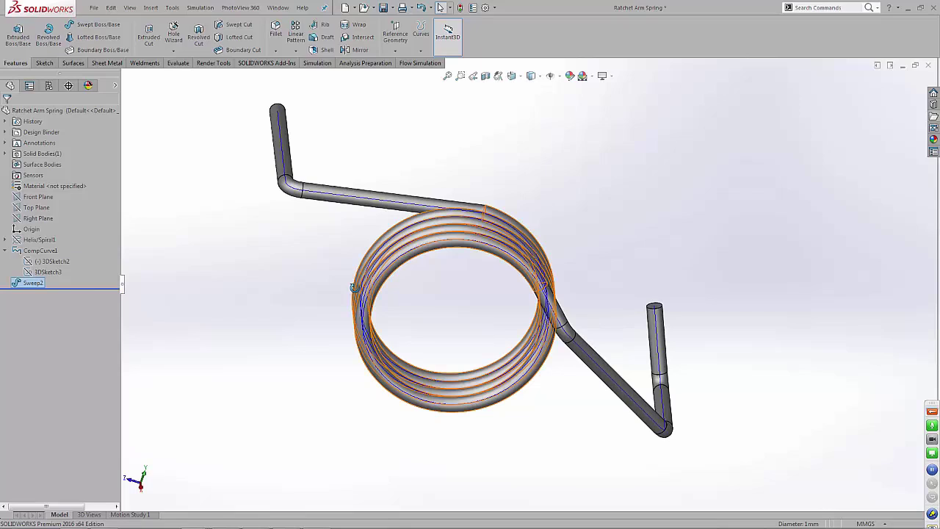
pyautogui.rightClick(48, 261)
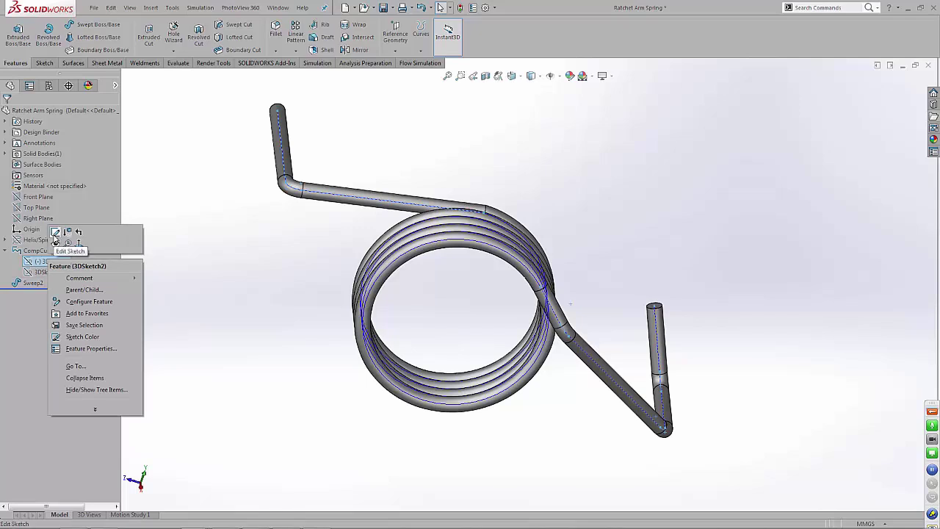
pyautogui.click(55, 232)
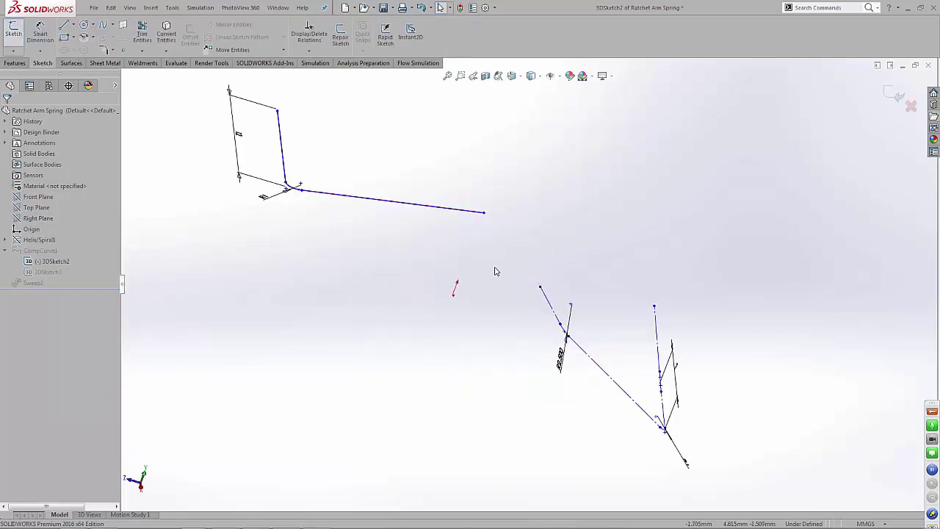
pyautogui.click(911, 107)
# Switch to the Bus Shelter weldment part and bring up the Weldments tools.
pyautogui.click(193, 519)
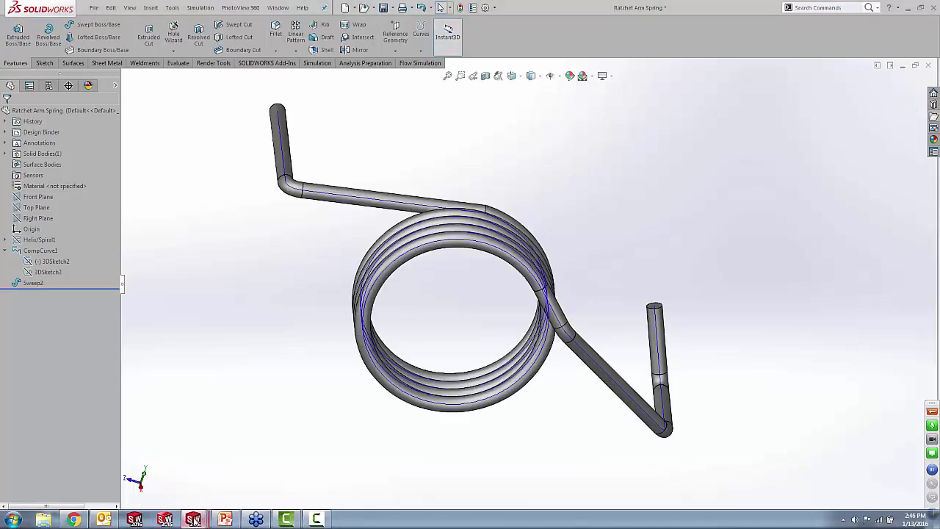
pyautogui.click(270, 463)
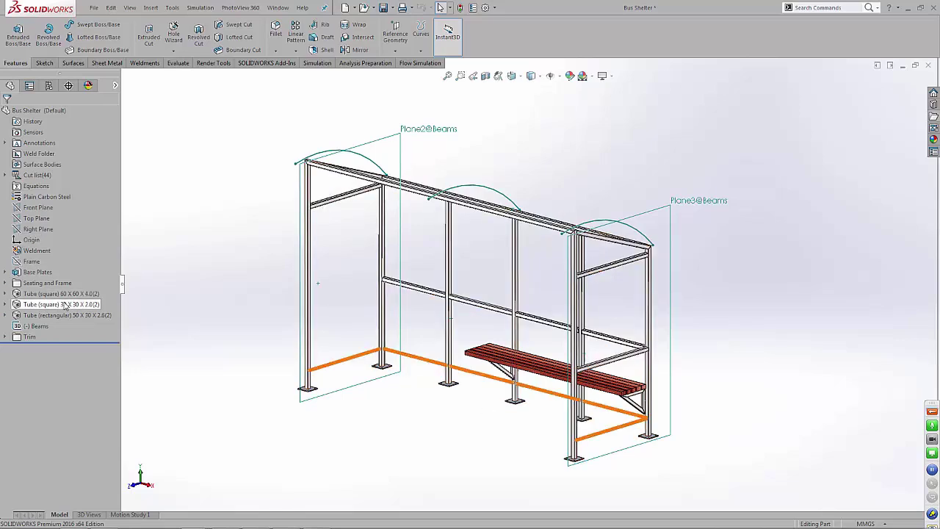
pyautogui.click(144, 64)
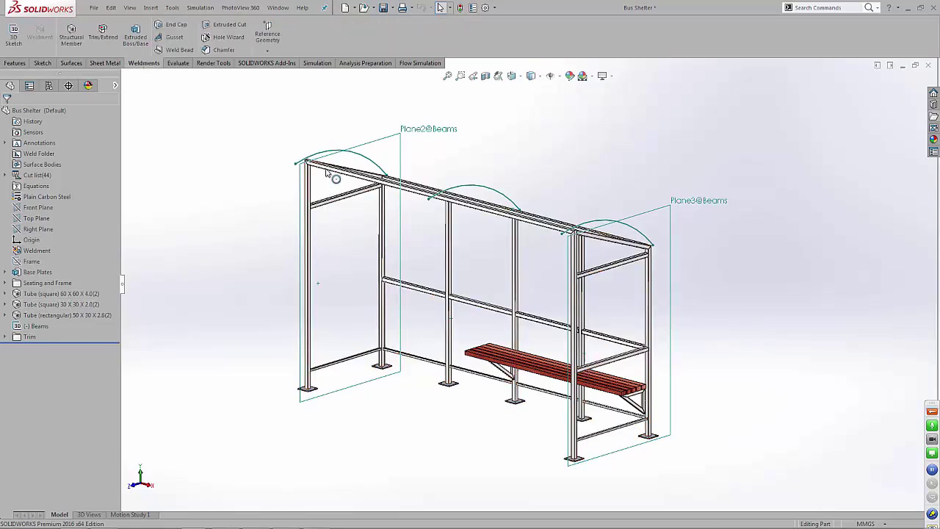
# Orbit along the shelter roof and start a new Structural Member.
pyautogui.moveTo(421, 180); pyautogui.dragTo(532, 212, button='middle')
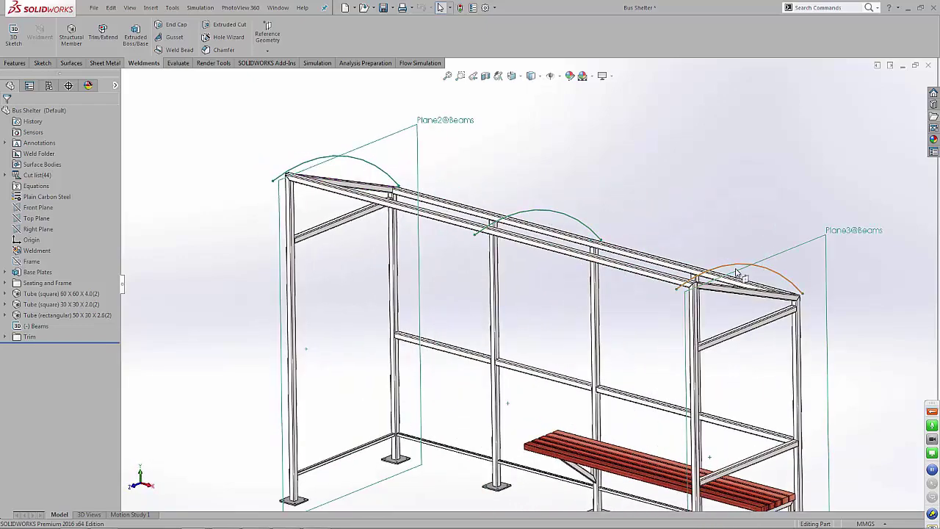
pyautogui.moveTo(658, 255)
pyautogui.mouseDown(button='middle')
pyautogui.moveTo(639, 257)
pyautogui.moveTo(653, 239)
pyautogui.mouseUp(button='middle')
pyautogui.click(73, 36)
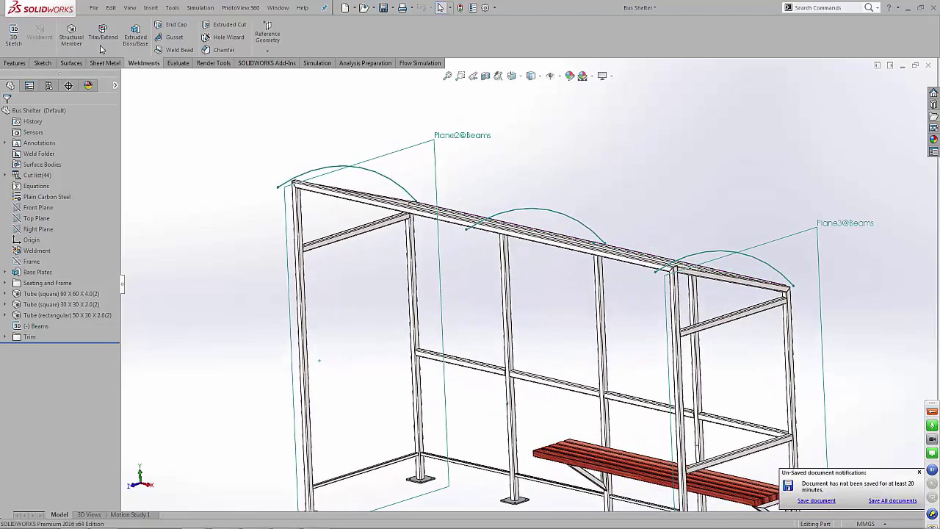
# Choose the ISO rectangular tube profile at size 60 x 40 x 3.2.
pyautogui.click(74, 35)
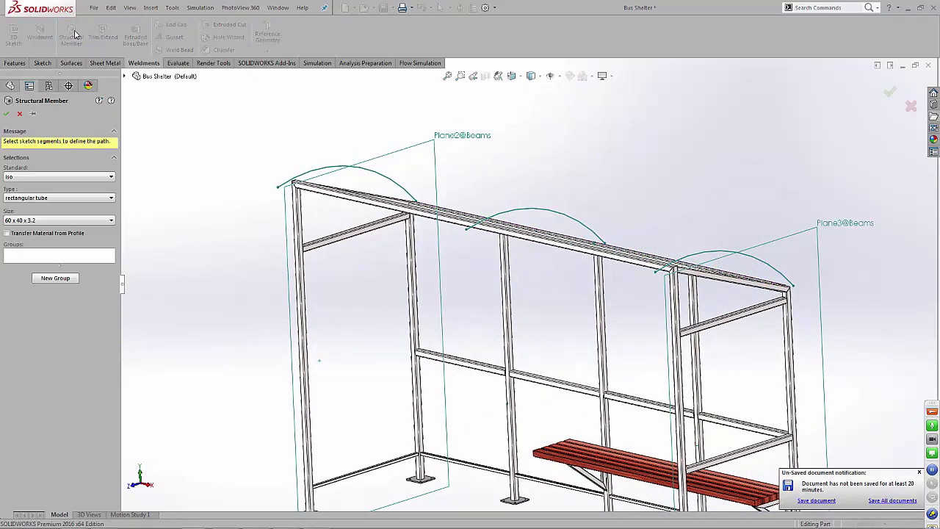
pyautogui.click(111, 221)
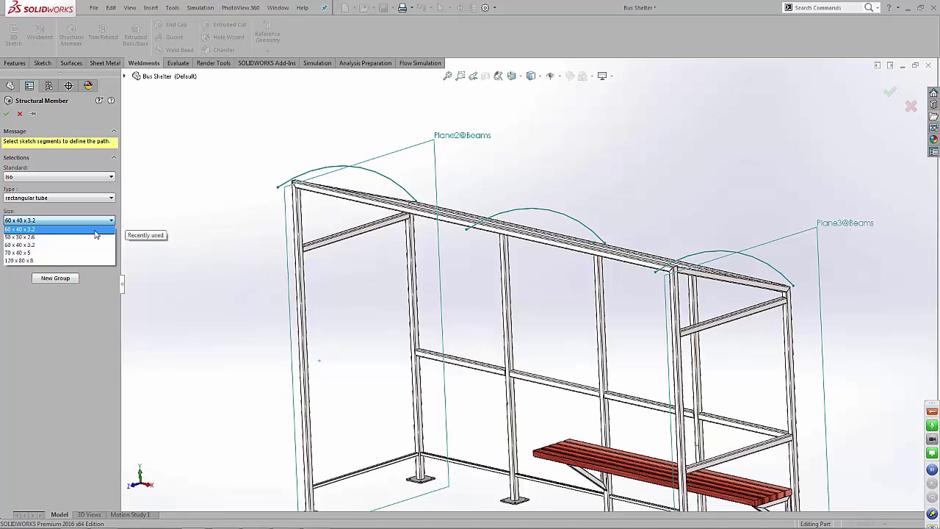
pyautogui.click(96, 229)
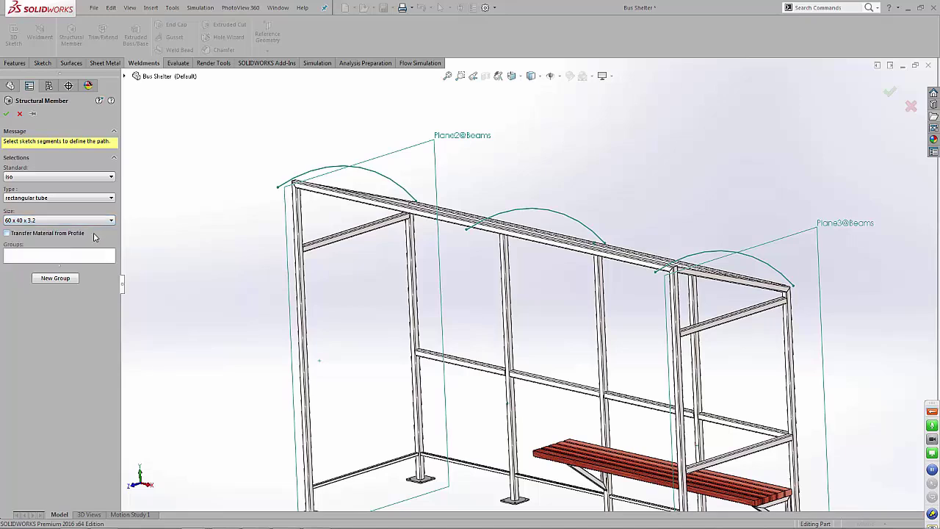
# Add the left, middle and right roof arcs in separate groups and create the members.
pyautogui.click(147, 229)
pyautogui.click(353, 166)
pyautogui.click(53, 297)
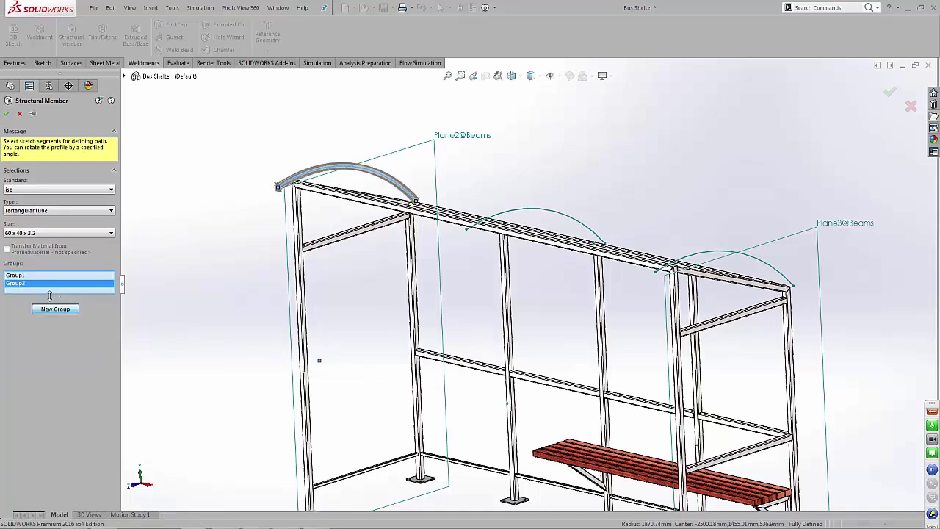
pyautogui.click(540, 212)
pyautogui.click(52, 309)
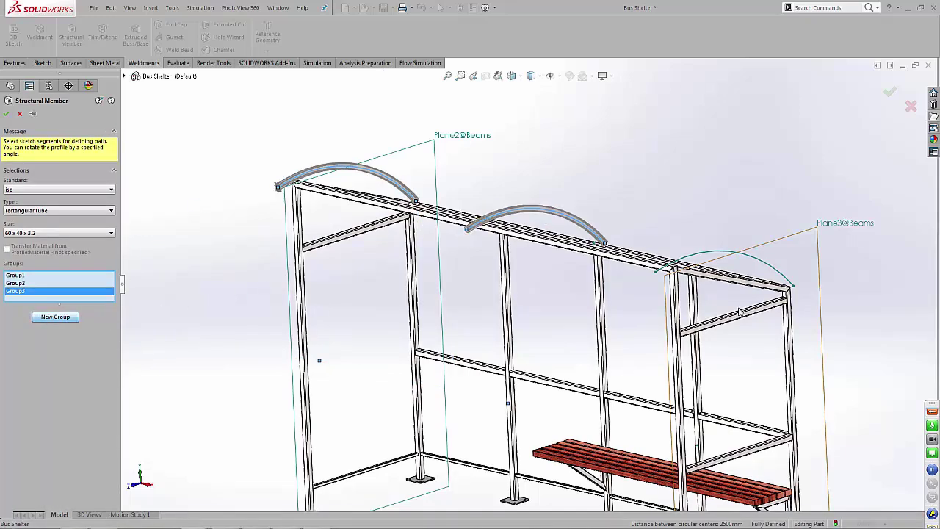
pyautogui.click(749, 257)
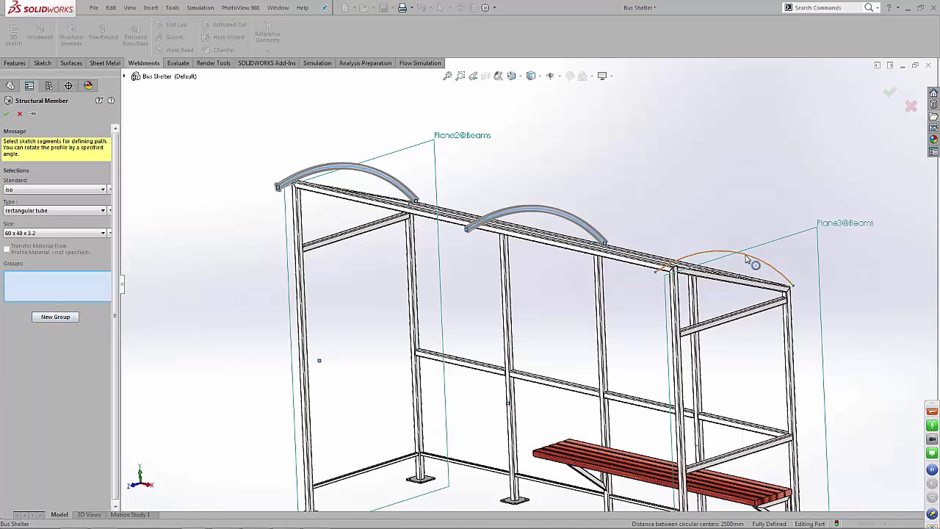
pyautogui.click(61, 317)
pyautogui.click(6, 113)
# Zoom and orbit to the roof arc/post joint, temporarily hiding bodies to inspect it.
pyautogui.scroll(-5, 682, 226)
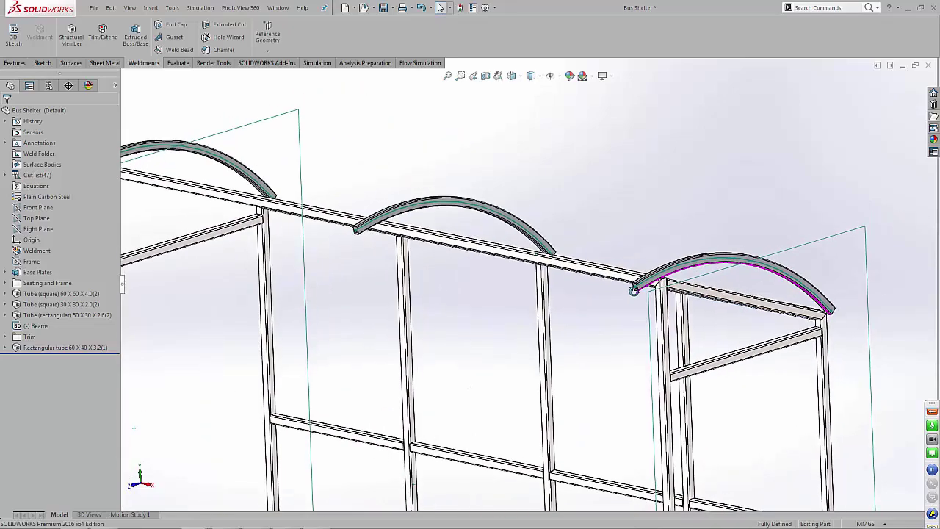
pyautogui.scroll(-6, 655, 289)
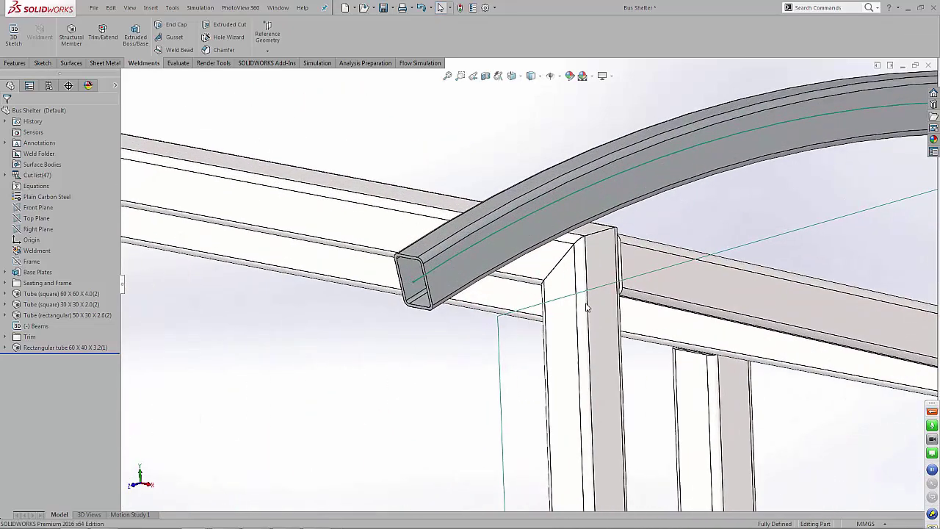
pyautogui.moveTo(587, 296); pyautogui.dragTo(582, 328, button='middle')
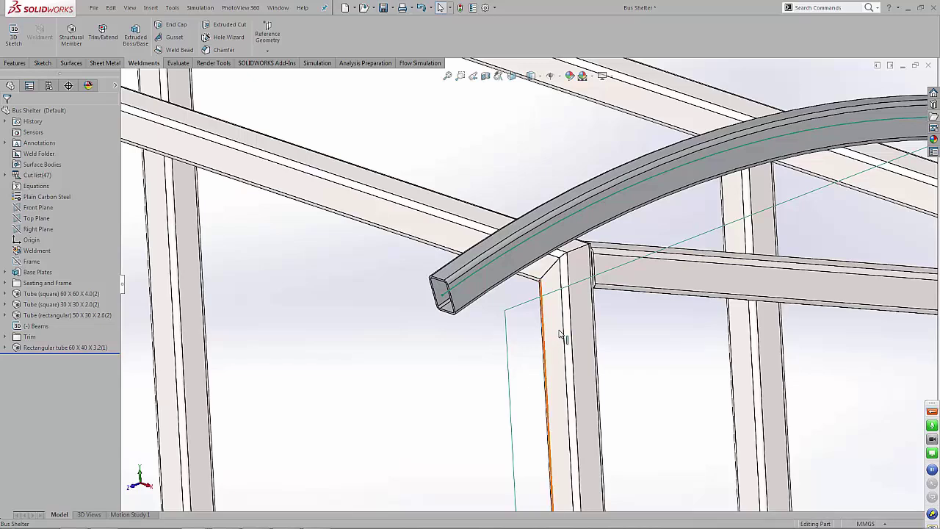
pyautogui.press('Tab')
pyautogui.press('Tab')
pyautogui.press('Tab')
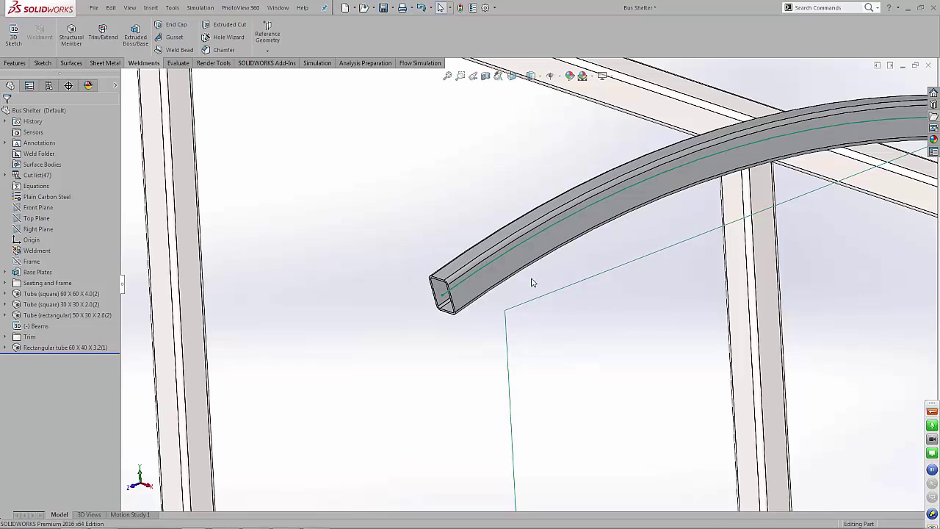
pyautogui.hotkey('shift', 'Tab')
pyautogui.hotkey('shift', 'Tab')
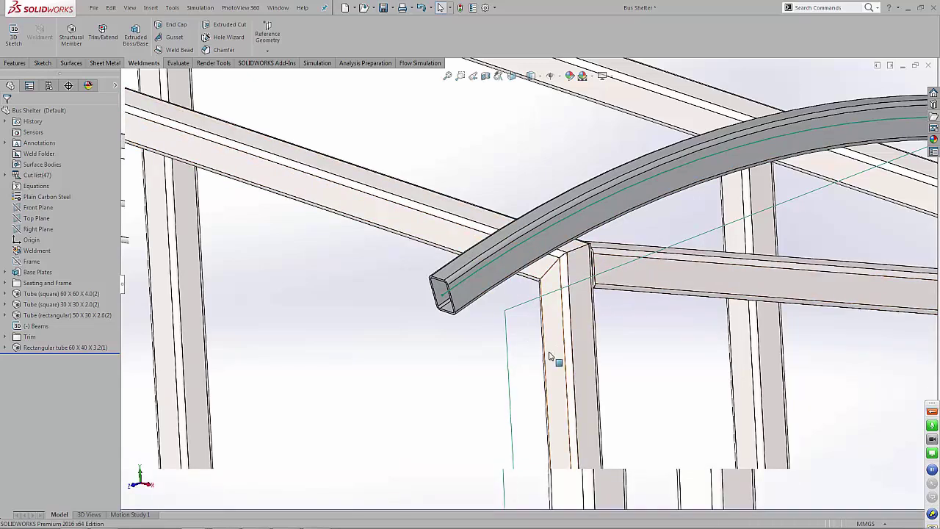
# Orbit closer around the tube joint, briefly hiding the vertical post behind it.
pyautogui.scroll(-2, 566, 341)
pyautogui.moveTo(566, 341); pyautogui.dragTo(523, 319, button='middle')
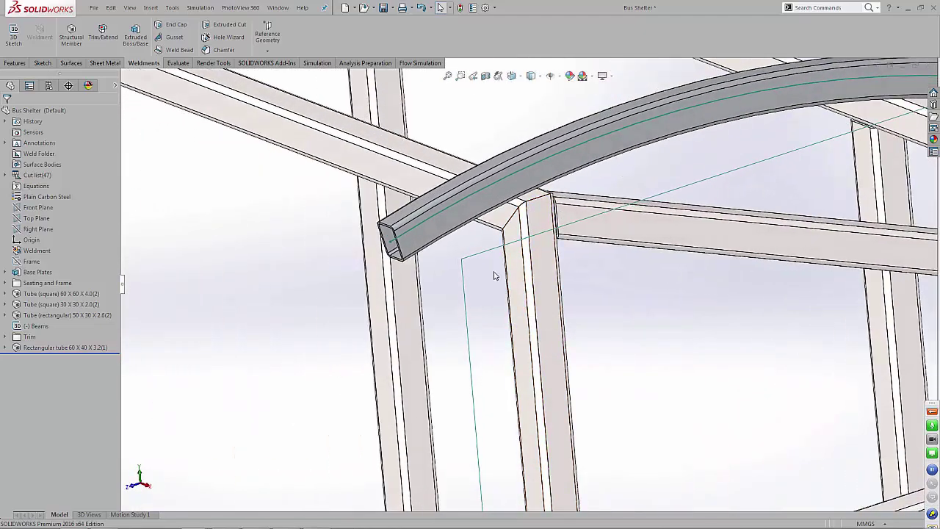
pyautogui.scroll(-1, 493, 274)
pyautogui.press('Tab')
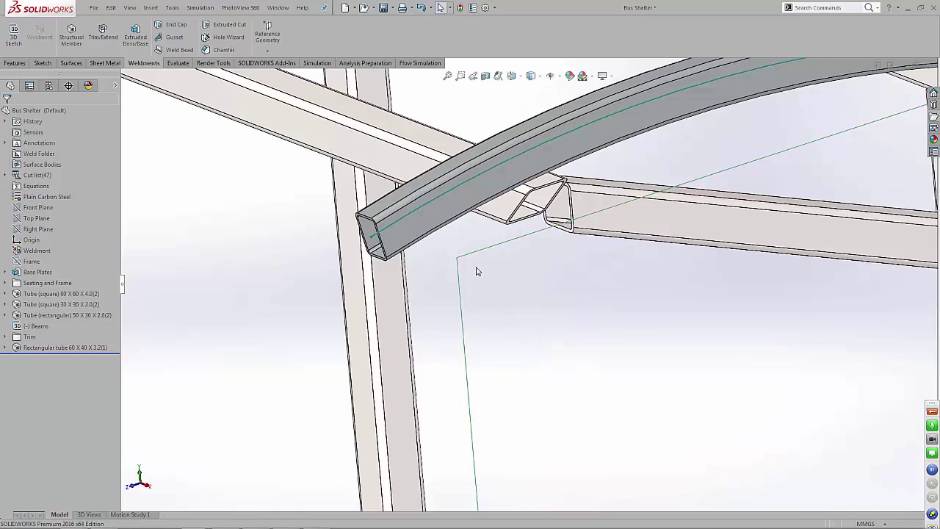
pyautogui.hotkey('shift', 'Tab')
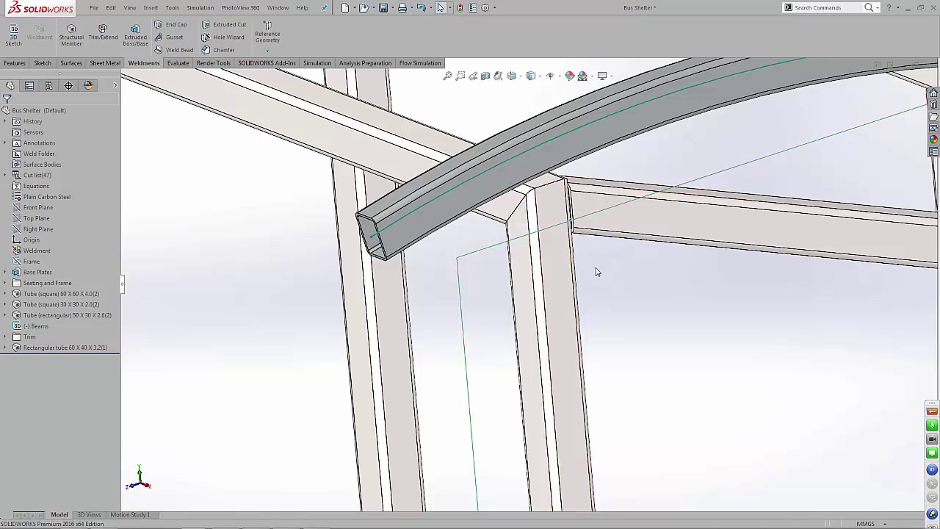
# Start an End Cap and select the curved tube's open end face.
pyautogui.click(171, 27)
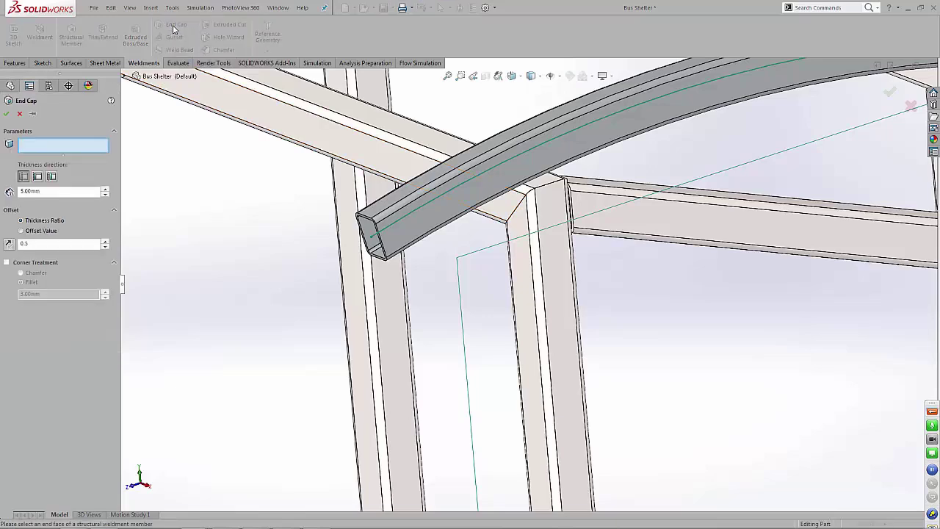
pyautogui.hotkey('ctrl', 'shift', 'z')
pyautogui.scroll(-5, 621, 268)
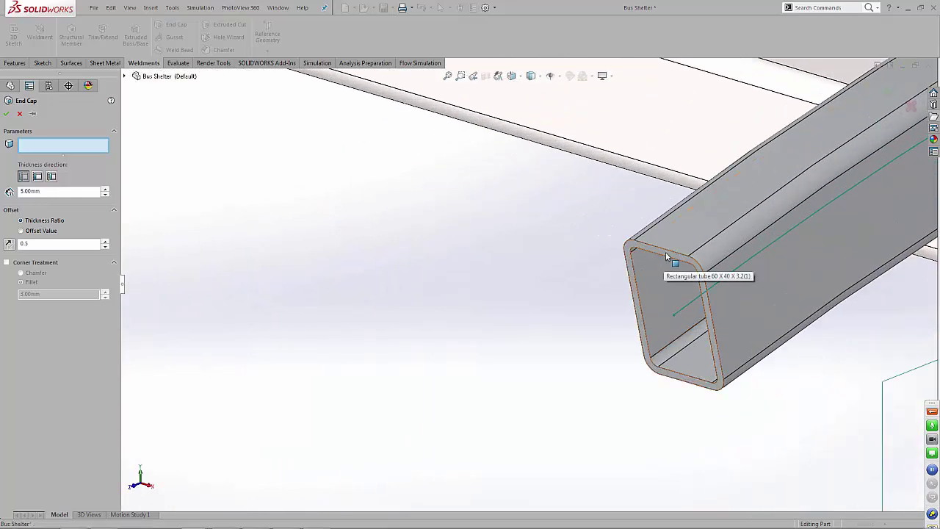
pyautogui.click(665, 252)
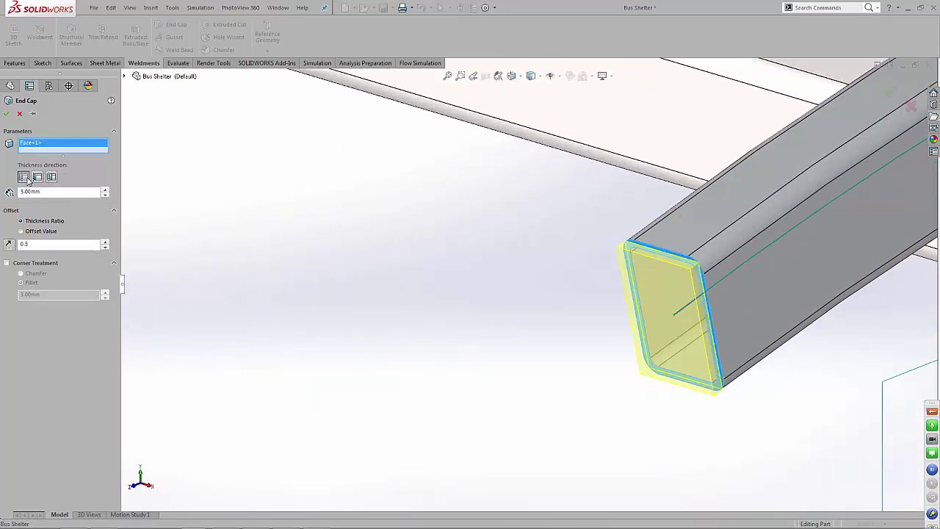
pyautogui.moveTo(745, 300); pyautogui.dragTo(595, 284, button='middle')
pyautogui.scroll(-3, 586, 281)
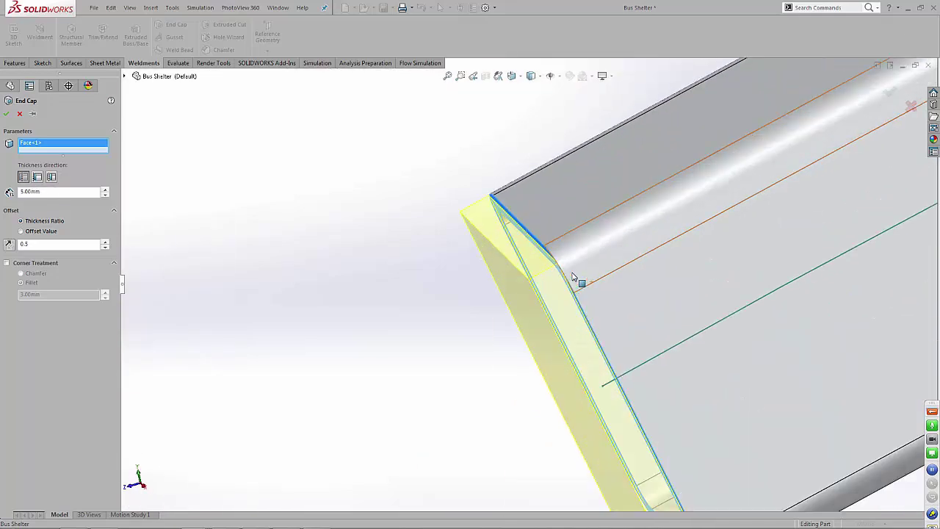
# Use the third thickness direction with 5 mm thickness and a 20 mm inset.
pyautogui.click(36, 177)
pyautogui.click(51, 177)
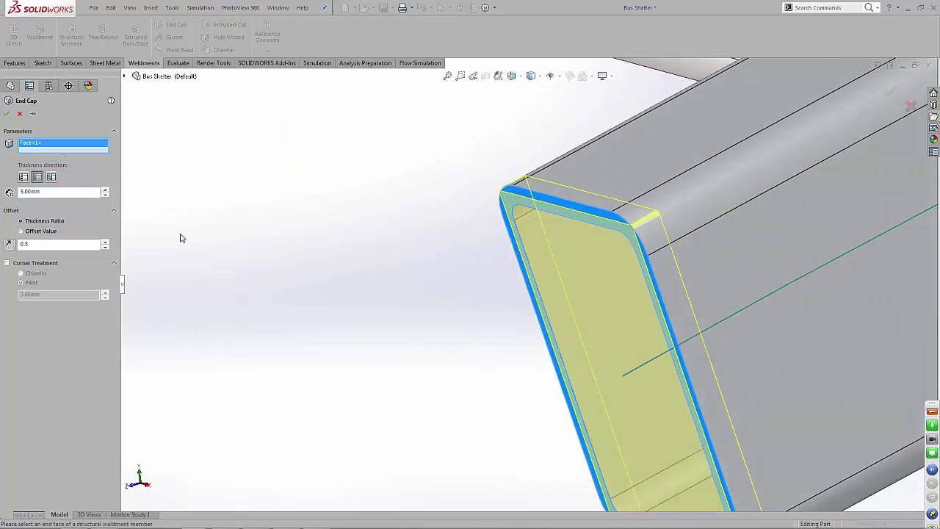
pyautogui.click(51, 177)
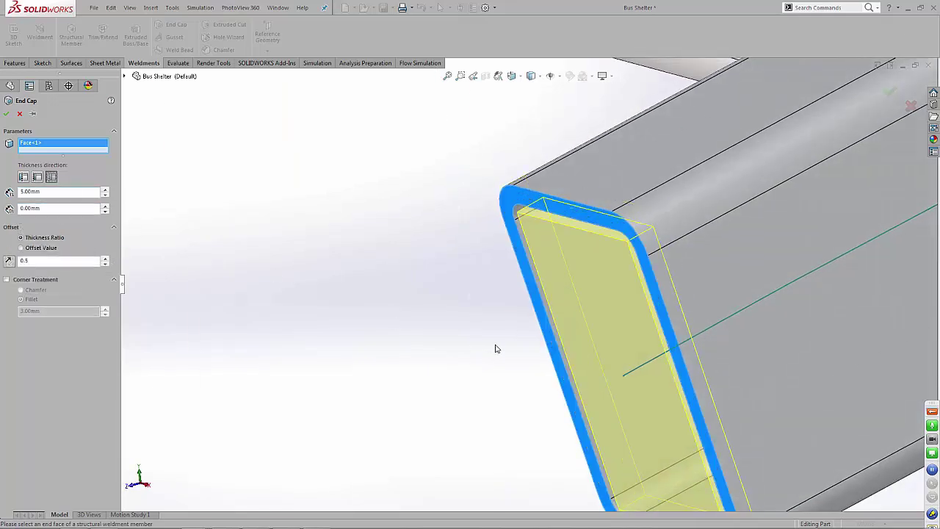
pyautogui.moveTo(540, 331); pyautogui.dragTo(552, 322, button='middle')
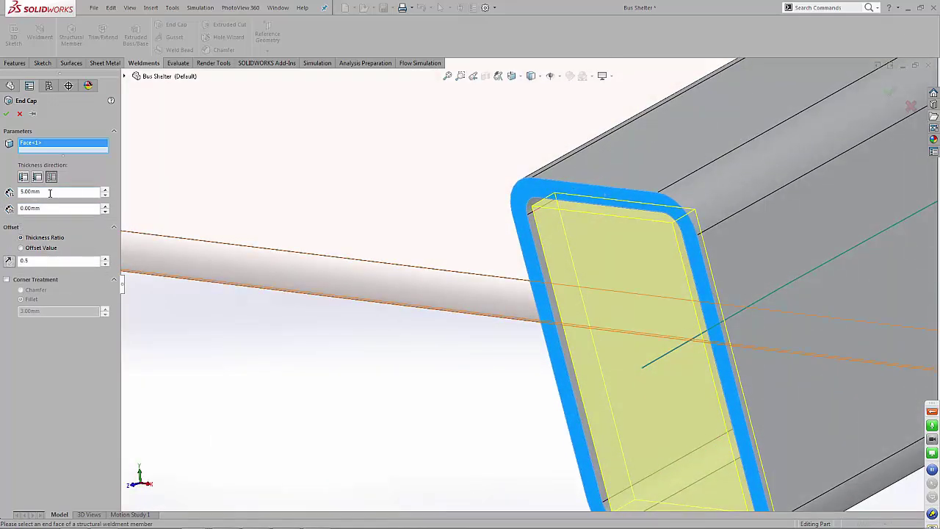
pyautogui.click(105, 206)
pyautogui.click(105, 206)
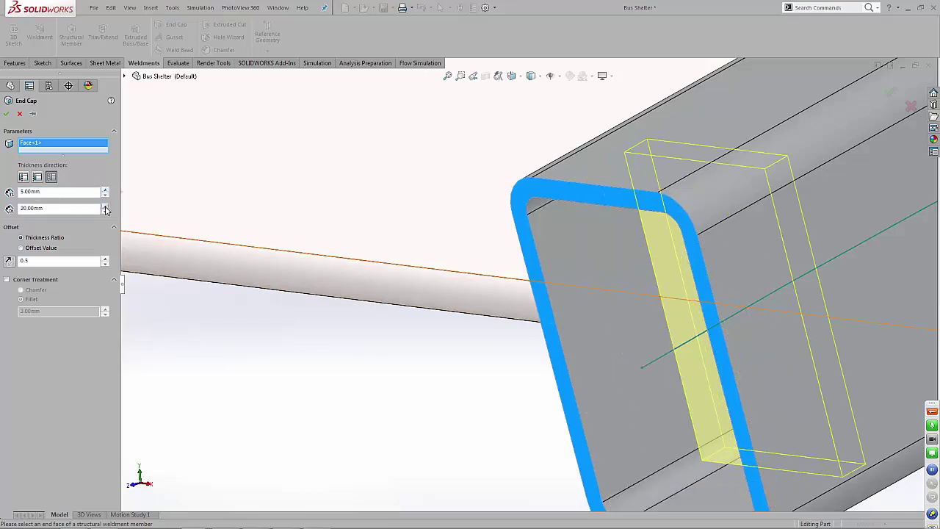
pyautogui.click(105, 206)
pyautogui.click(105, 211)
pyautogui.click(105, 210)
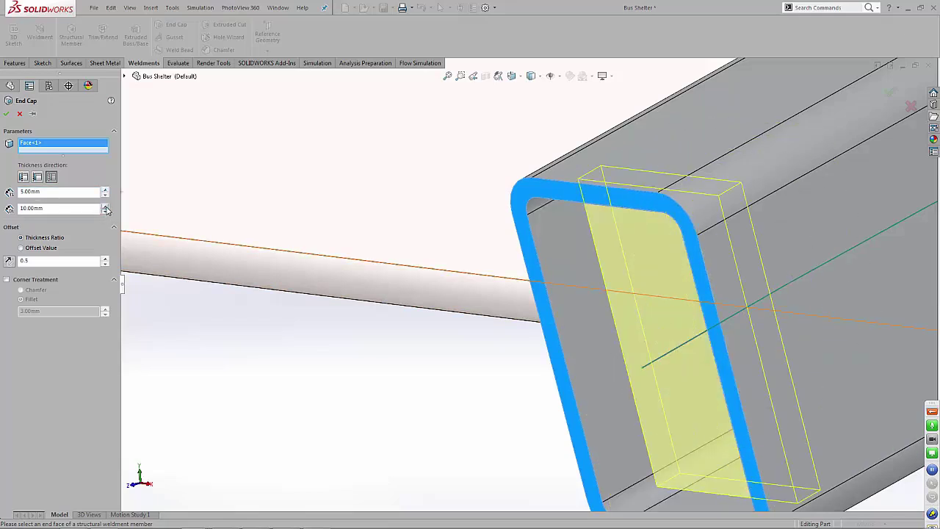
pyautogui.click(105, 206)
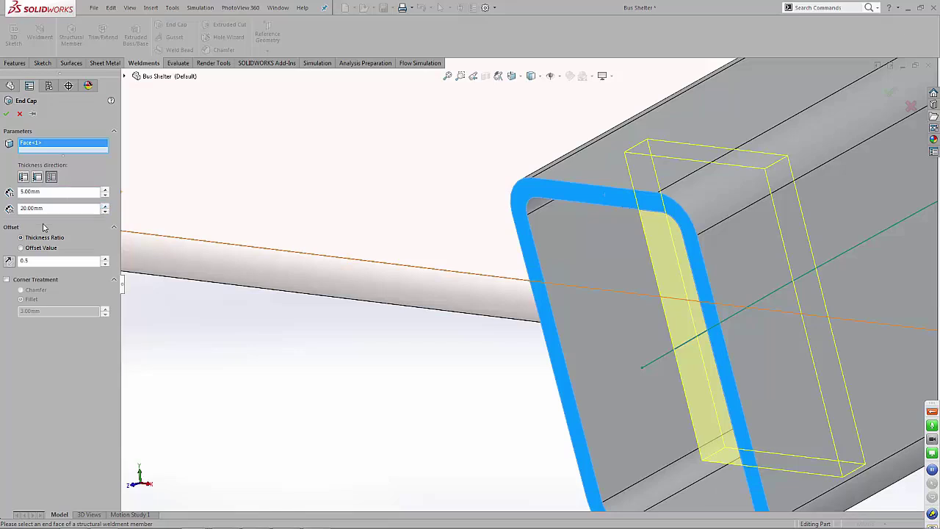
pyautogui.scroll(-3, 504, 247)
pyautogui.moveTo(503, 248); pyautogui.dragTo(570, 293, button='middle')
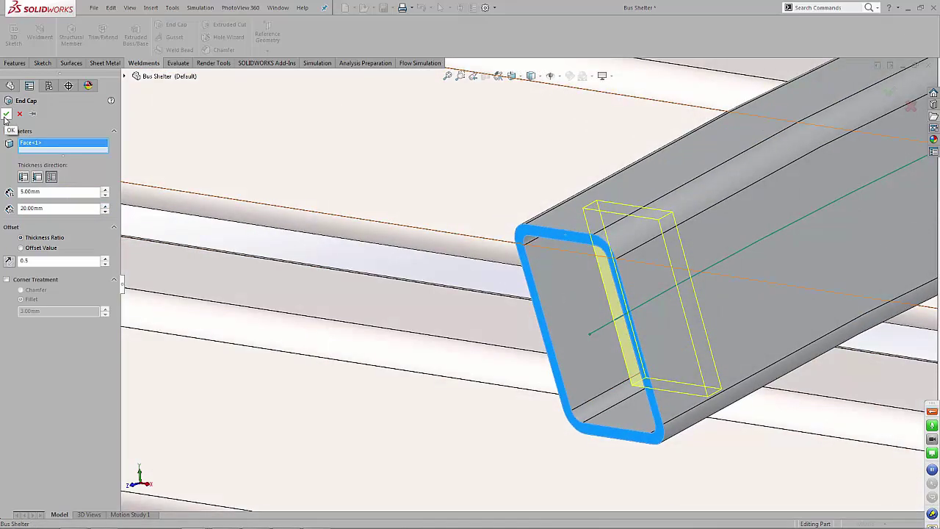
# Accept the end cap and select it in the saved section view of the tube.
pyautogui.click(6, 115)
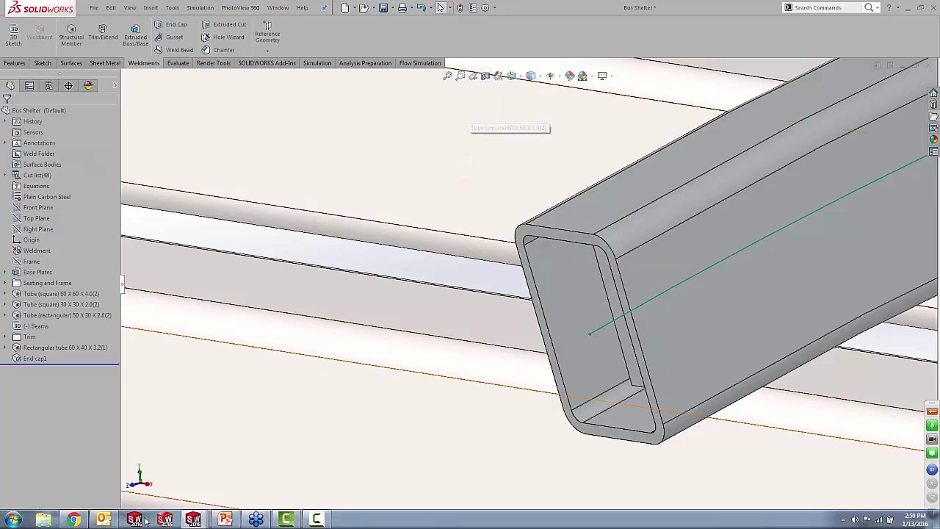
pyautogui.click(87, 514)
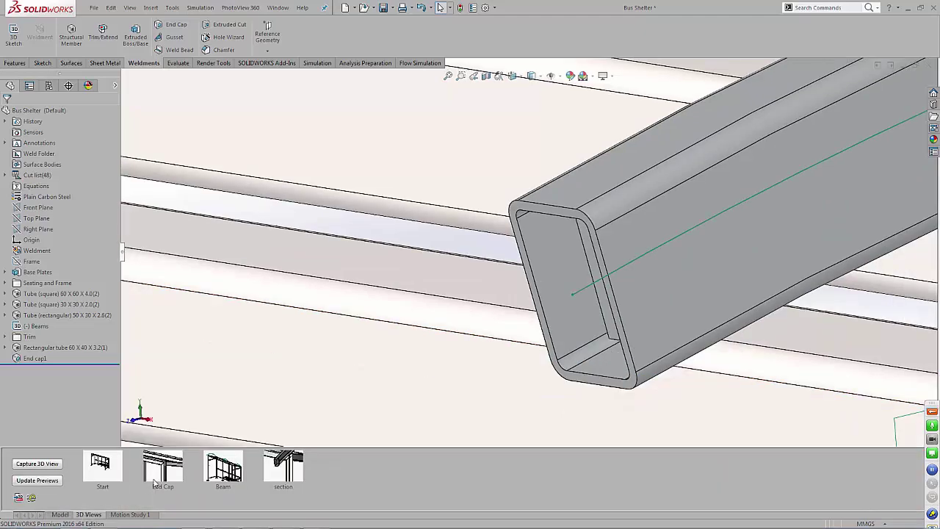
pyautogui.click(294, 470)
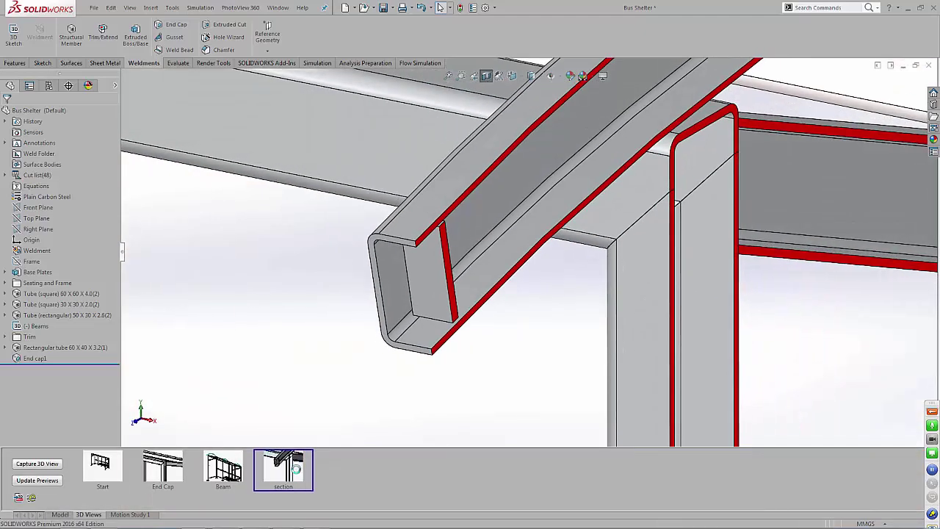
pyautogui.moveTo(500, 355); pyautogui.dragTo(448, 327, button='middle')
pyautogui.scroll(-3, 437, 319)
pyautogui.scroll(3, 430, 315)
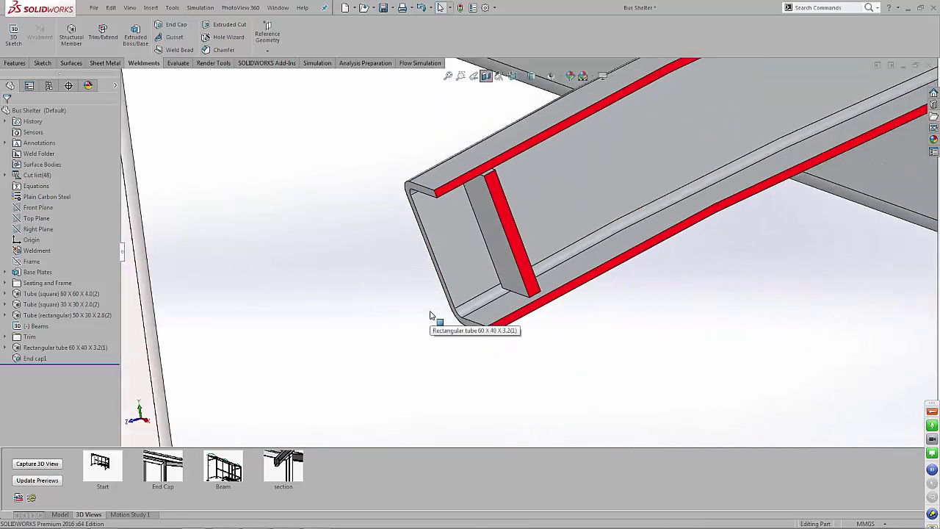
pyautogui.scroll(-2, 503, 238)
pyautogui.click(516, 232)
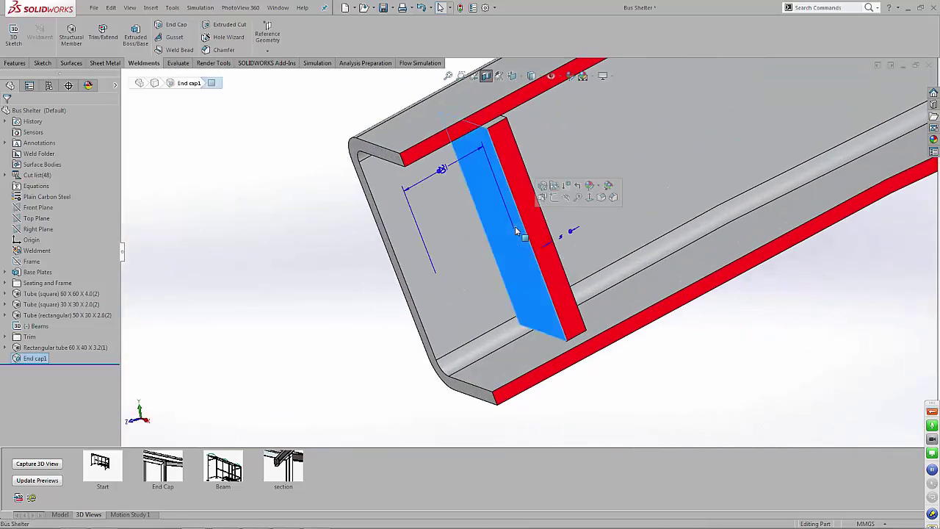
pyautogui.moveTo(443, 172); pyautogui.dragTo(435, 169, button='middle')
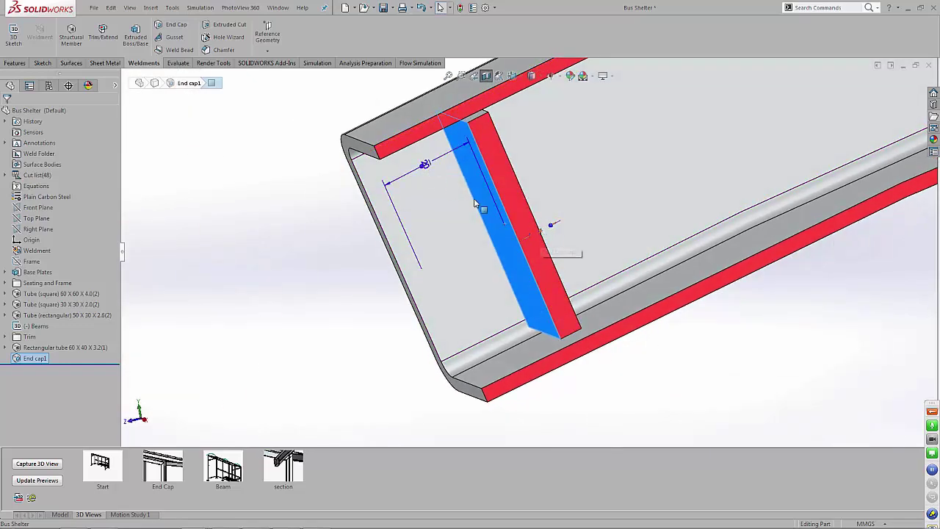
# Change the end cap's 20 mm dimension to 25 mm and rebuild the part.
pyautogui.doubleClick(426, 167)
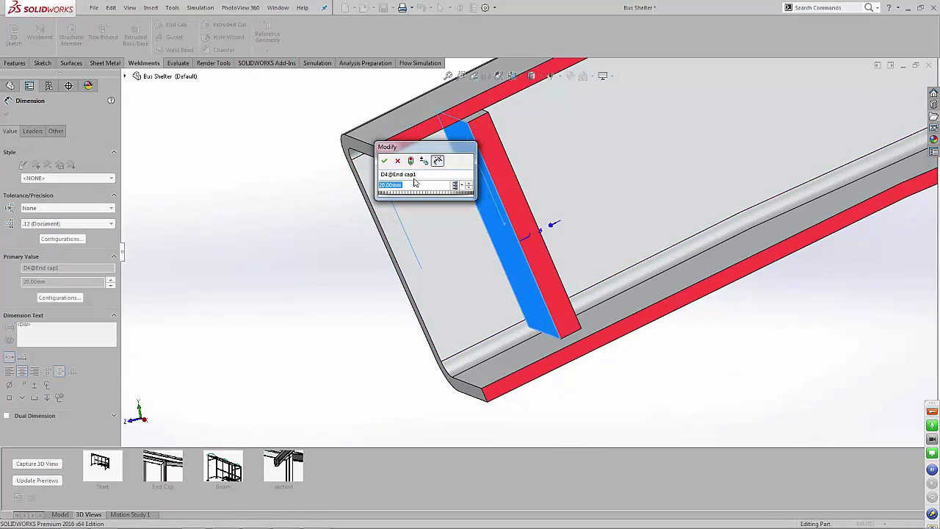
pyautogui.write('25')
pyautogui.press('Return')
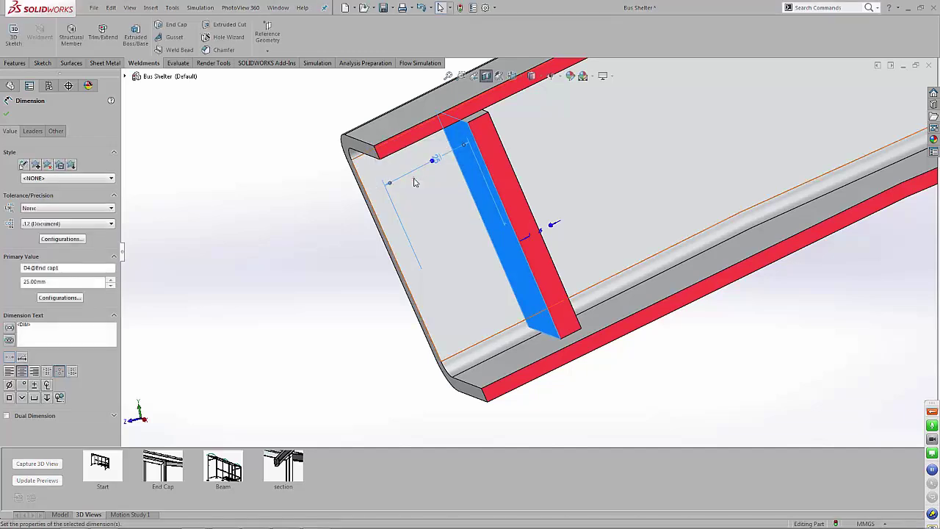
pyautogui.click(286, 96)
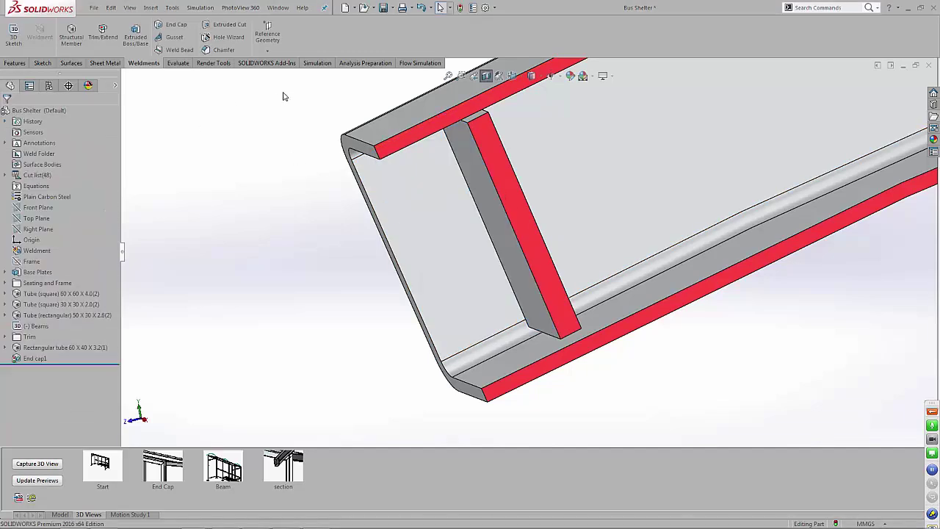
pyautogui.click(460, 8)
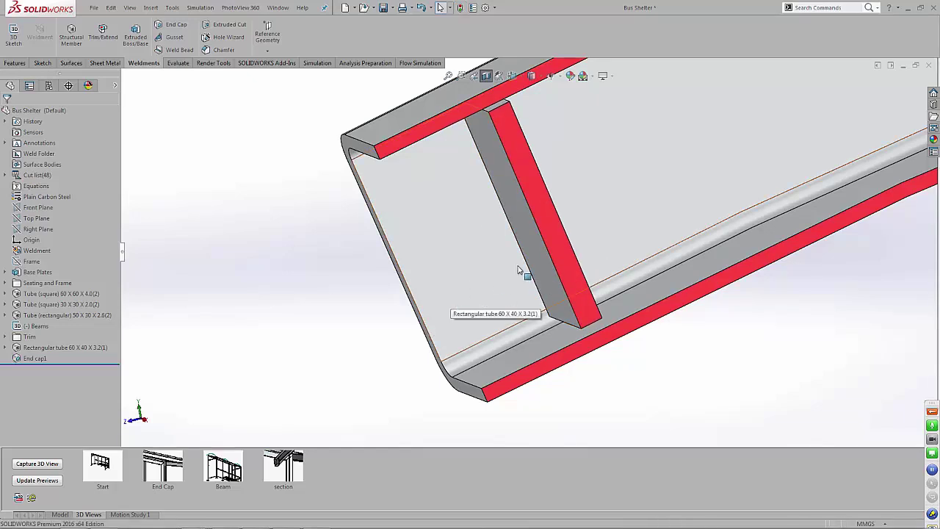
pyautogui.moveTo(518, 271); pyautogui.dragTo(575, 232, button='middle')
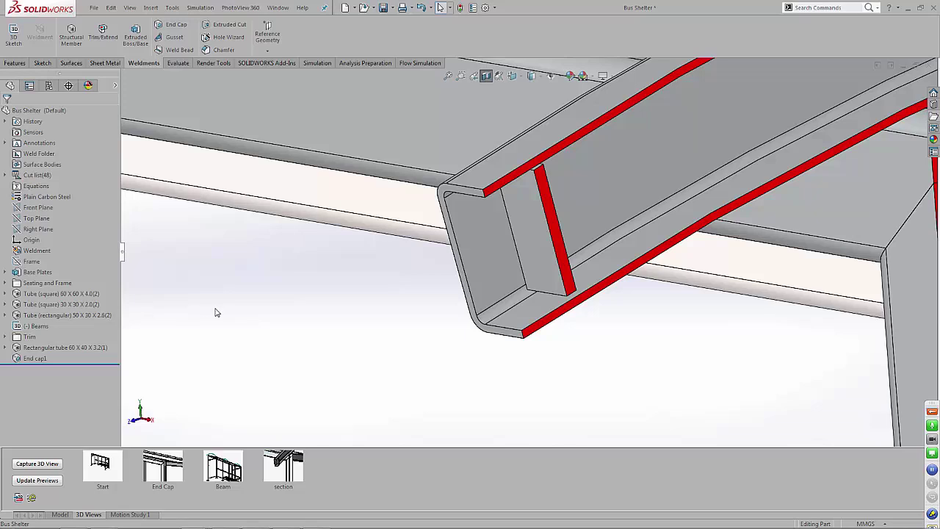
pyautogui.scroll(10, 374, 304)
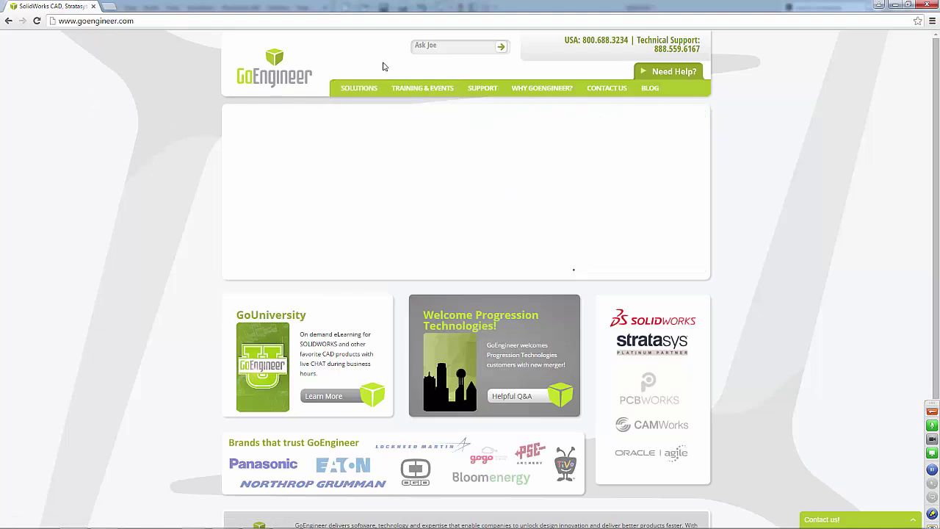
# Open GoUniversity from the Training & Events > Web Training menu.
pyautogui.moveTo(422, 89)
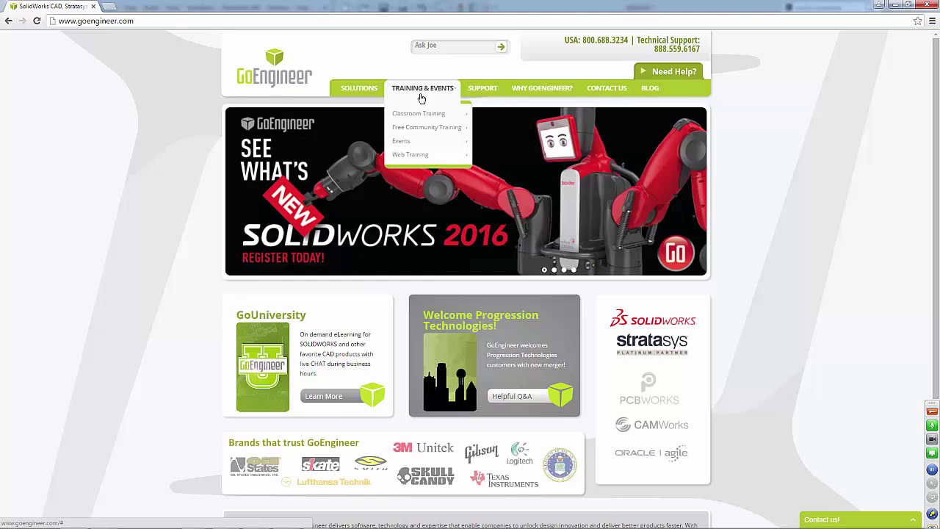
pyautogui.moveTo(430, 161)
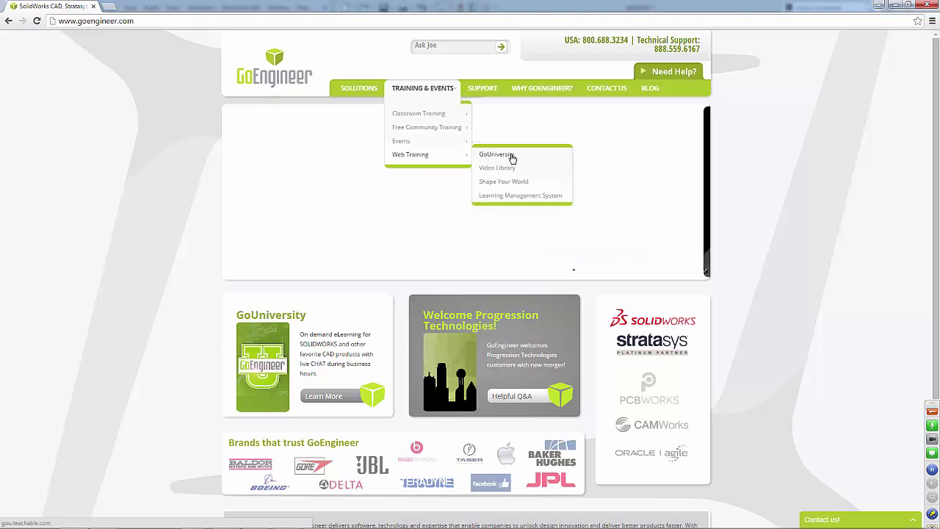
pyautogui.click(512, 156)
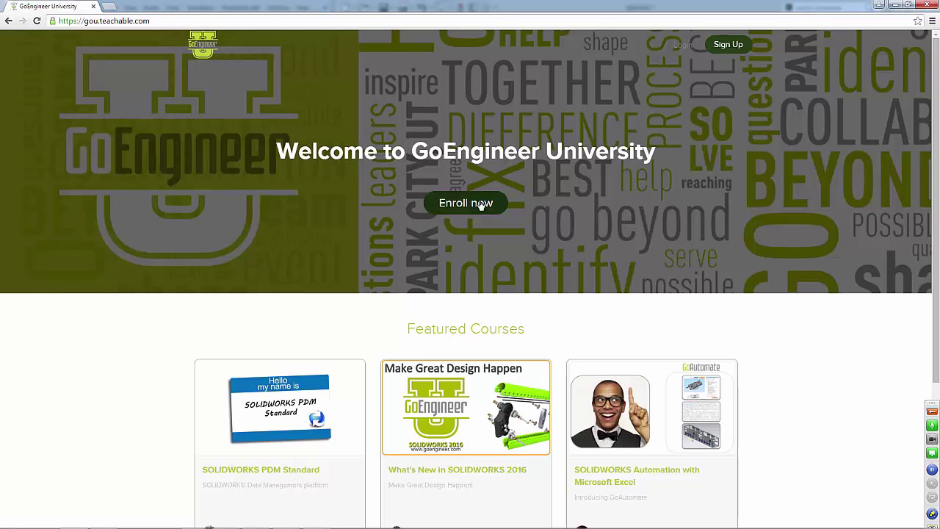
# Log in with the saved account credentials and scroll down to Featured Courses.
pyautogui.click(691, 46)
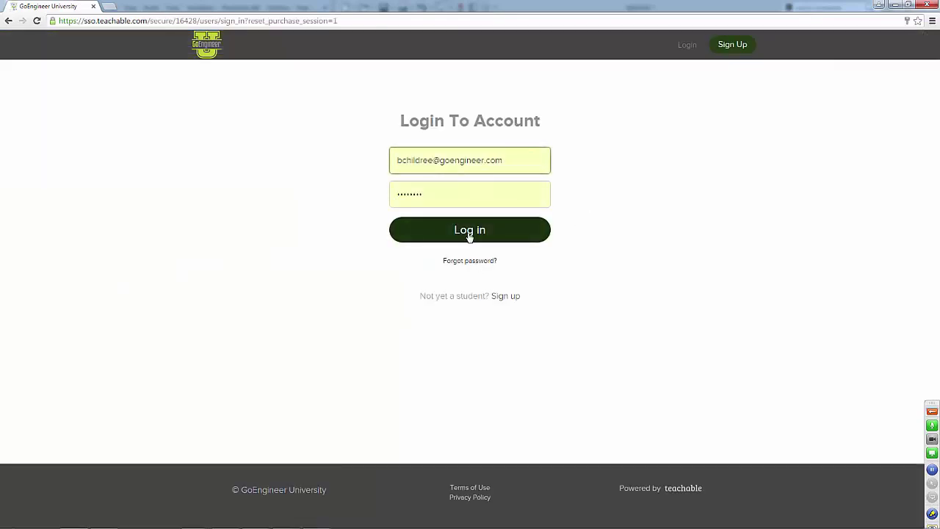
pyautogui.click(469, 232)
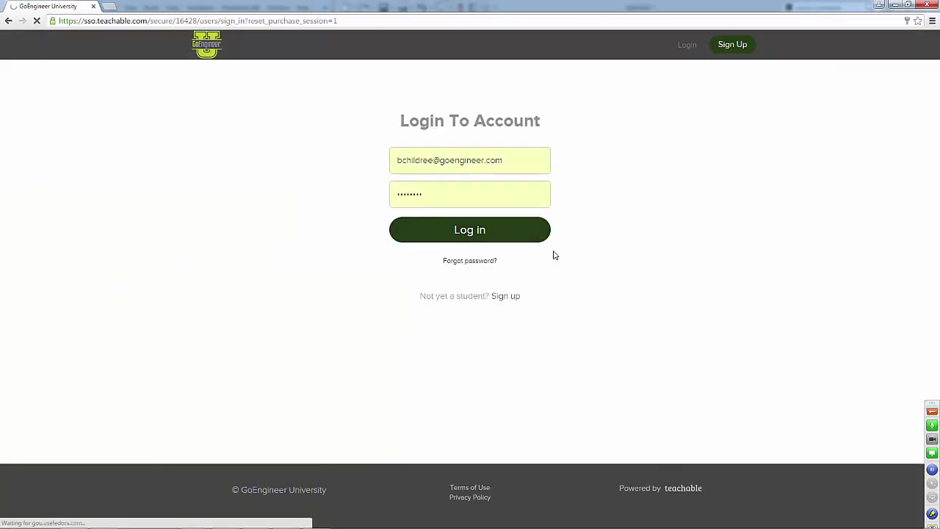
pyautogui.scroll(-1, 553, 253)
pyautogui.scroll(-2, 644, 201)
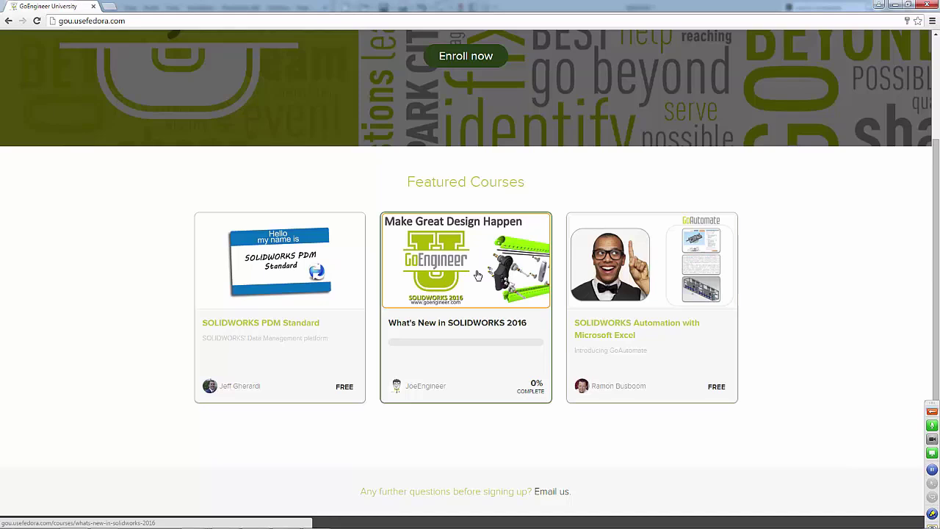
# Open the What's New in SOLIDWORKS 2016 course and scroll its curriculum down to 25.1.
pyautogui.click(477, 275)
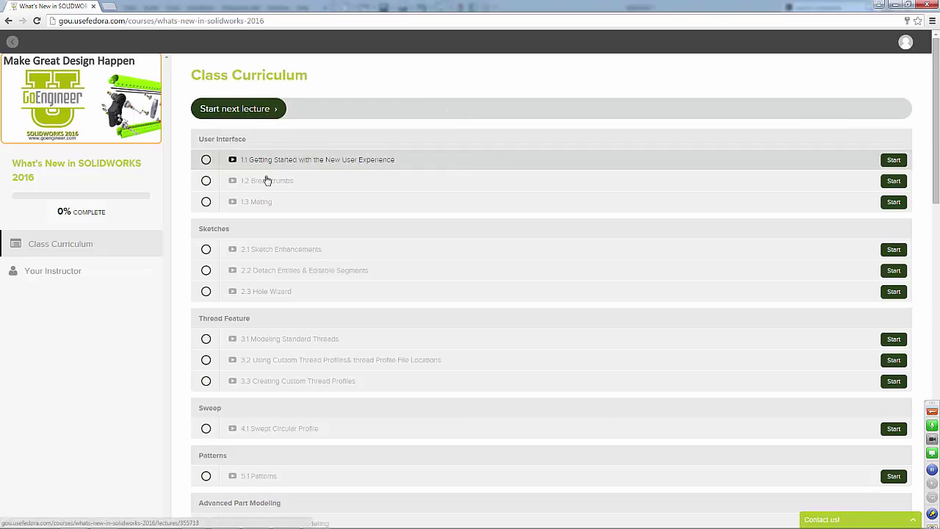
pyautogui.scroll(-3, 266, 183)
pyautogui.scroll(-3, 266, 210)
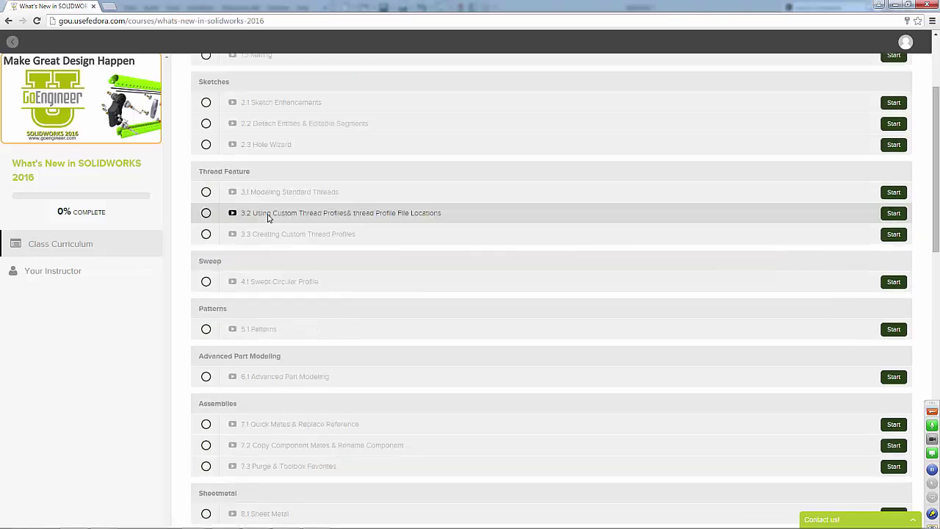
pyautogui.scroll(-1, 269, 220)
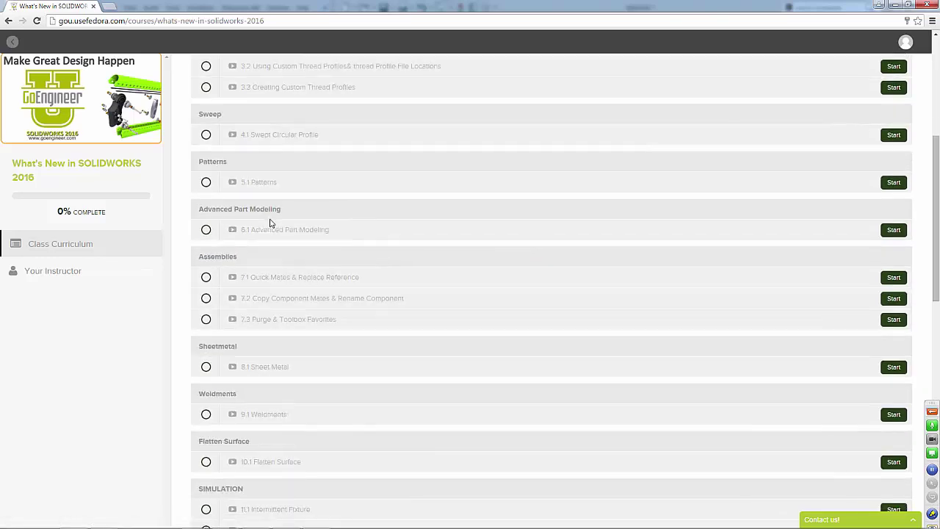
pyautogui.scroll(-1, 269, 222)
pyautogui.scroll(-1, 269, 224)
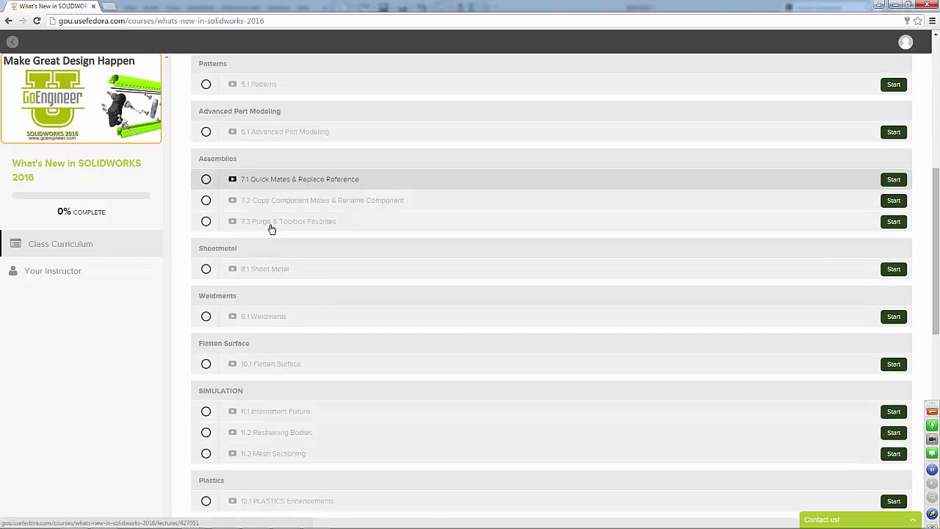
pyautogui.scroll(-1, 268, 273)
pyautogui.scroll(-1, 246, 294)
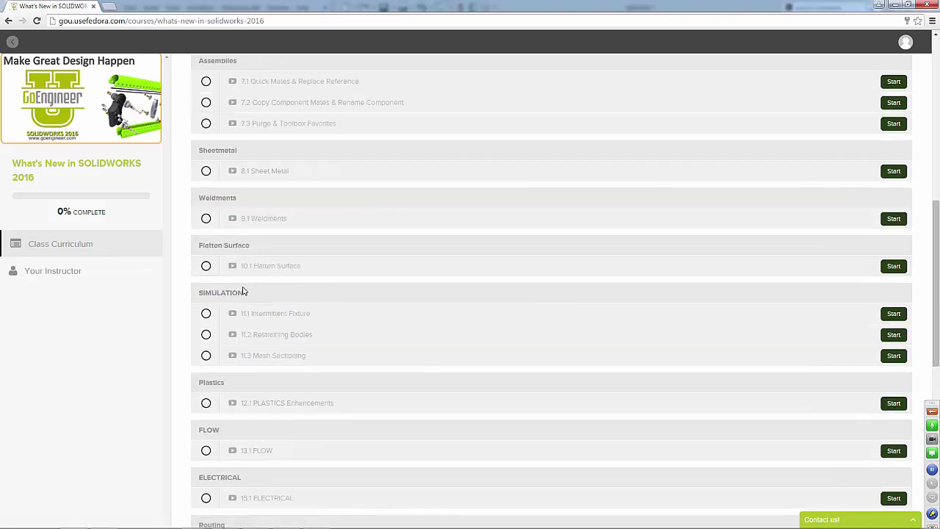
pyautogui.scroll(-1, 294, 296)
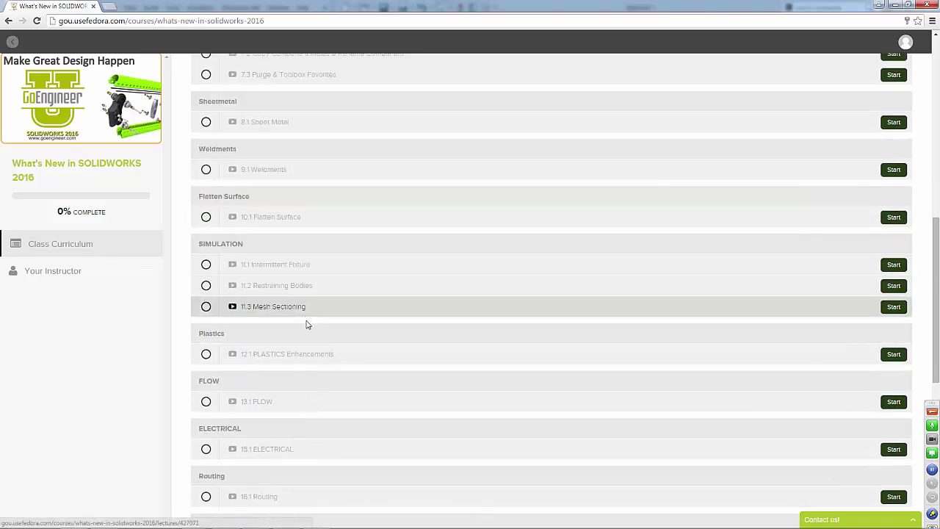
pyautogui.scroll(-1, 311, 329)
pyautogui.scroll(-1, 311, 330)
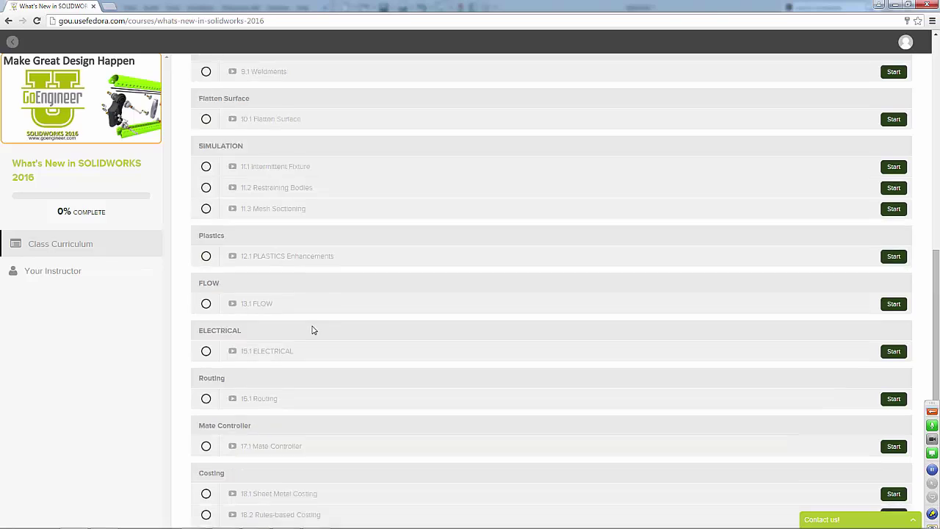
pyautogui.scroll(-1, 311, 330)
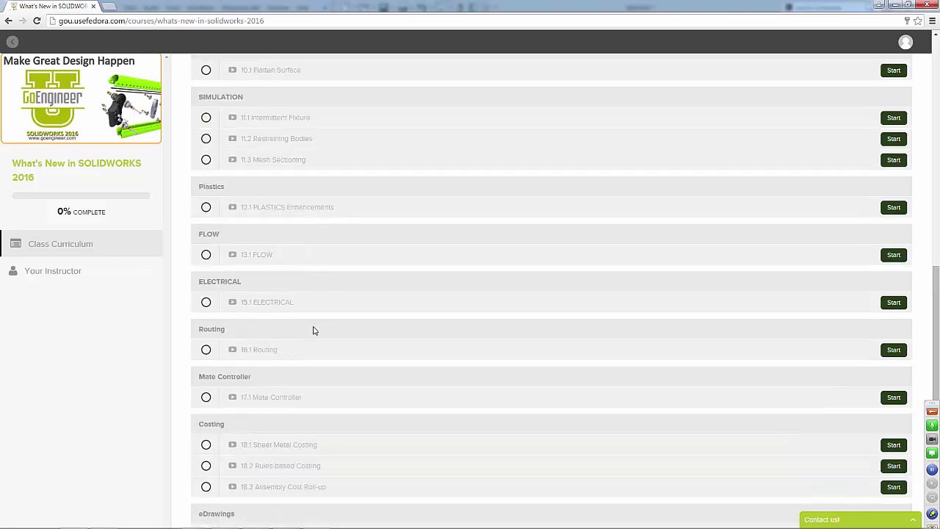
pyautogui.scroll(-5, 313, 331)
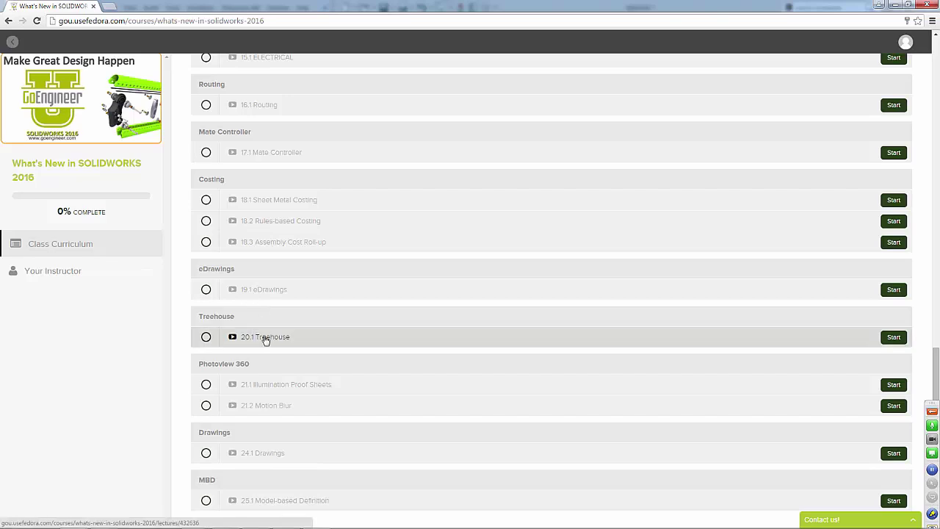
pyautogui.scroll(-1, 265, 340)
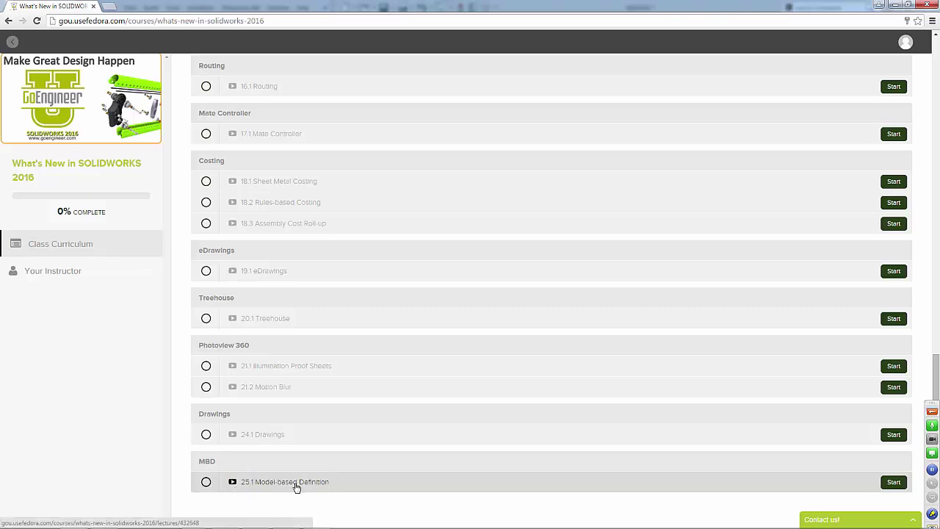
# Scroll back up toward the top of the course page.
pyautogui.scroll(4, 296, 486)
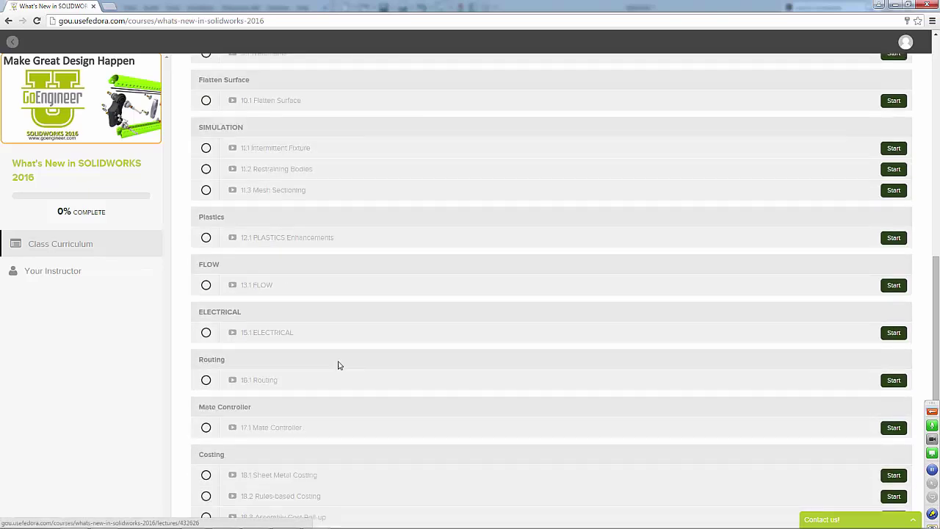
pyautogui.scroll(7, 307, 232)
pyautogui.scroll(3, 307, 232)
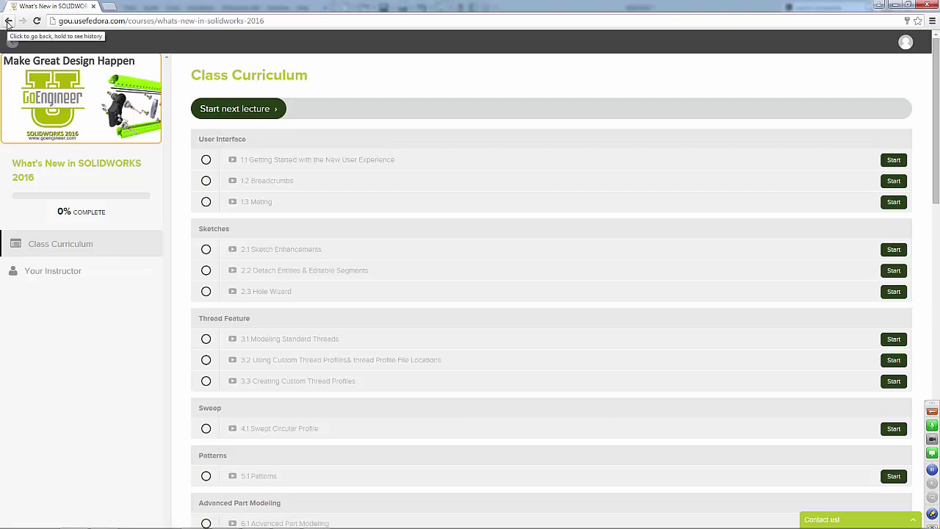
pyautogui.click(13, 43)
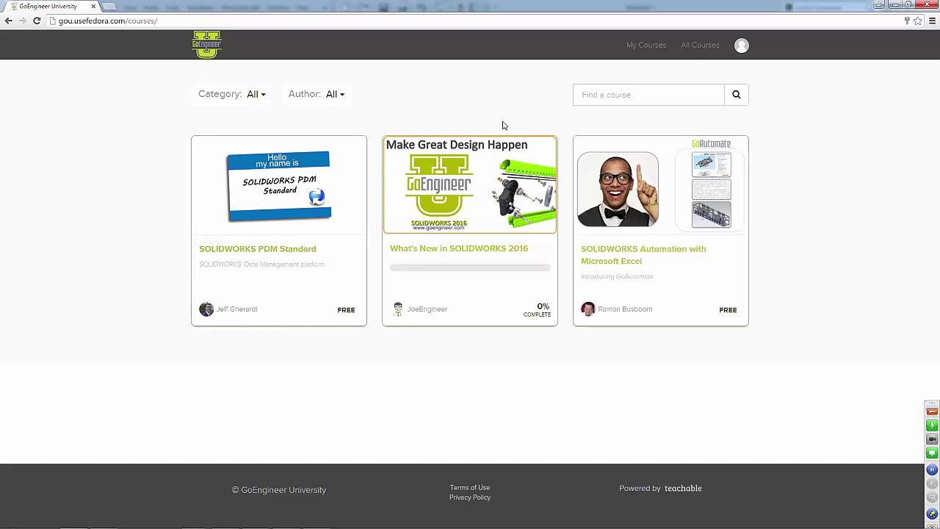
pyautogui.click(523, 172)
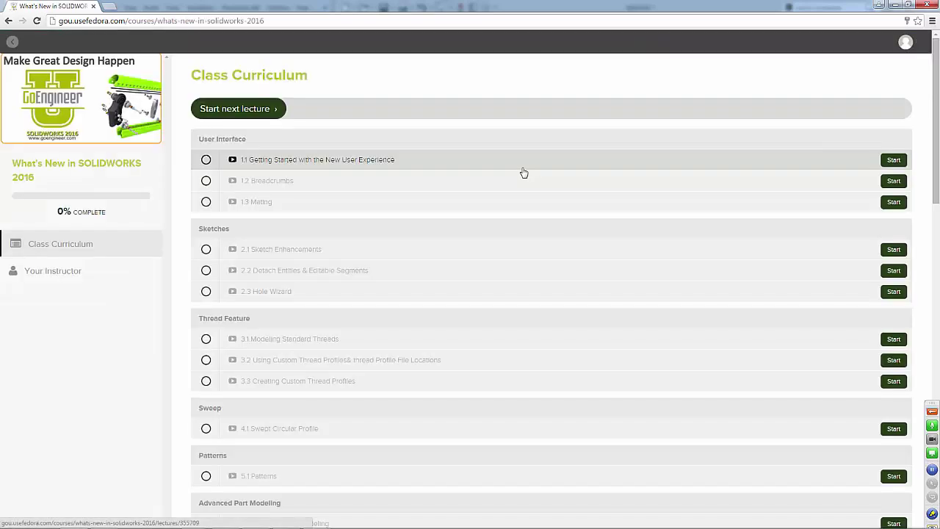
pyautogui.scroll(-1, 523, 172)
pyautogui.scroll(1, 517, 174)
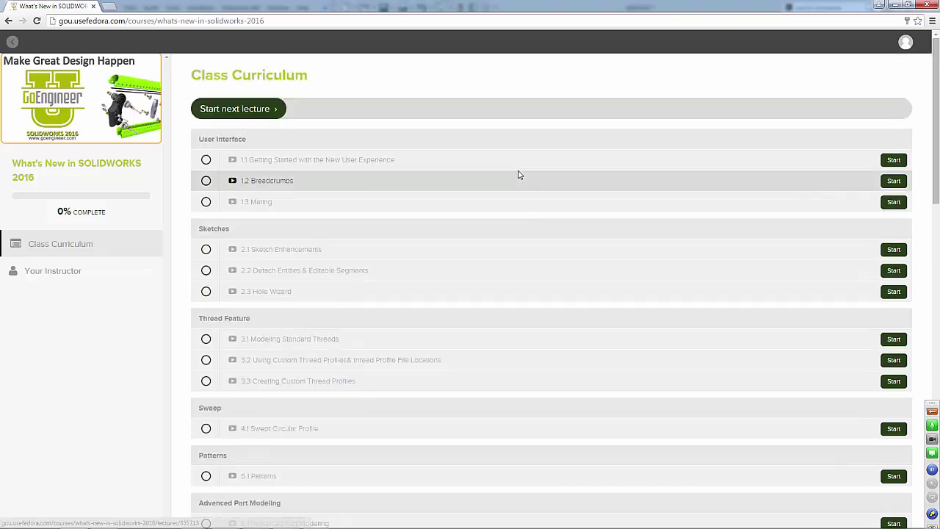